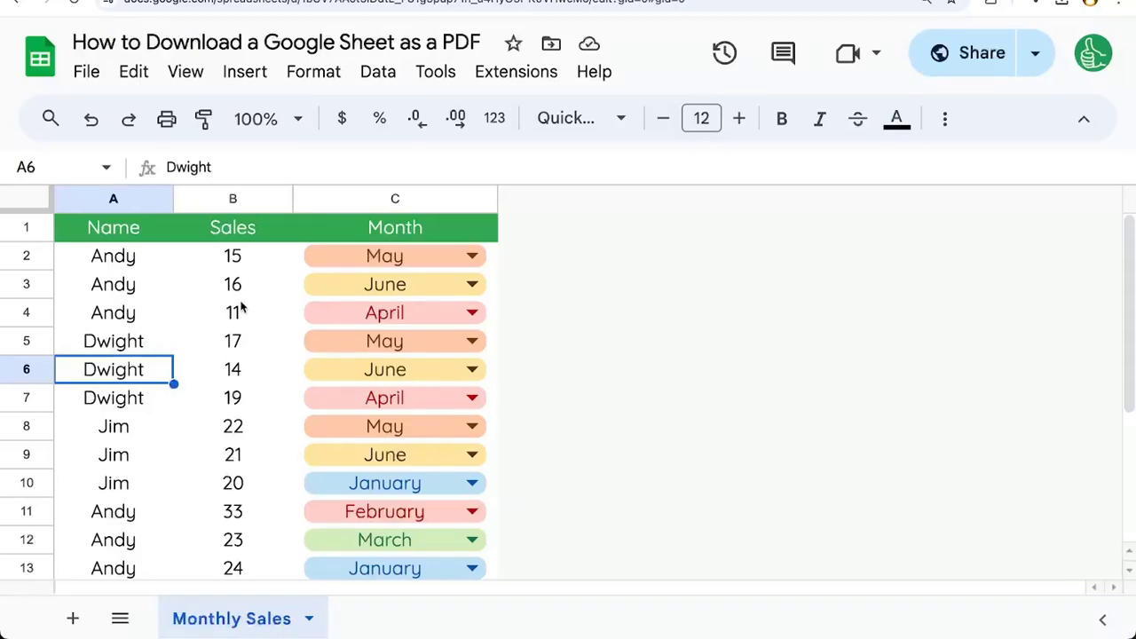
Select cells B4 and A4, then show the File > Download format list including PDF.
{"action": "left_click", "coordinate": [233, 321]}
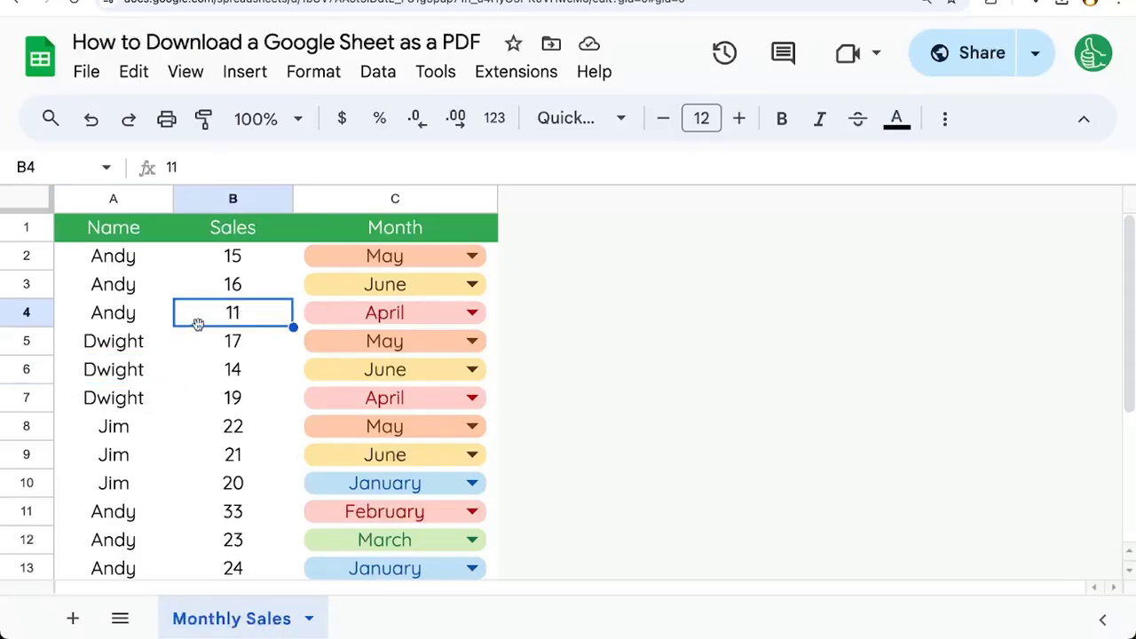
{"action": "left_click", "coordinate": [155, 315]}
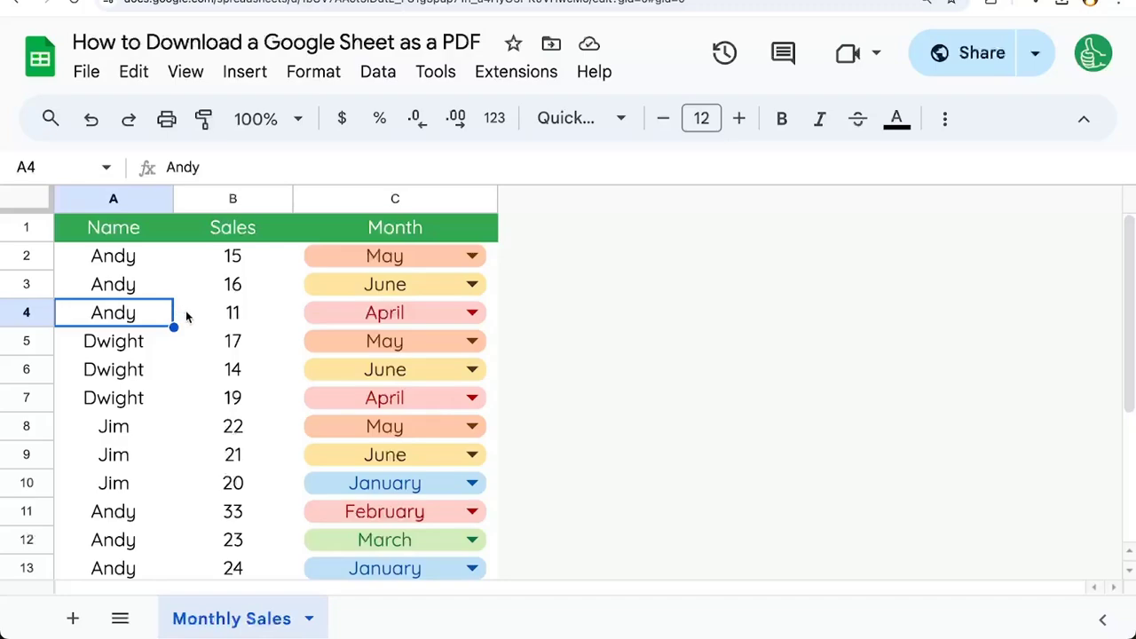
{"action": "left_click", "coordinate": [86, 71]}
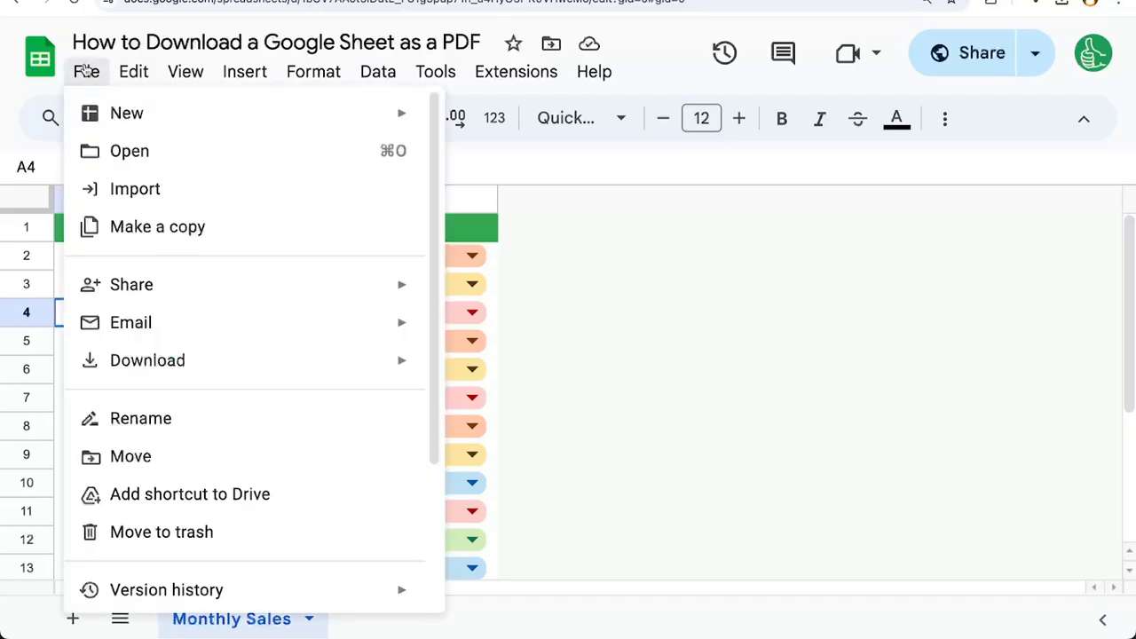
{"action": "mouse_move", "coordinate": [130, 358]}
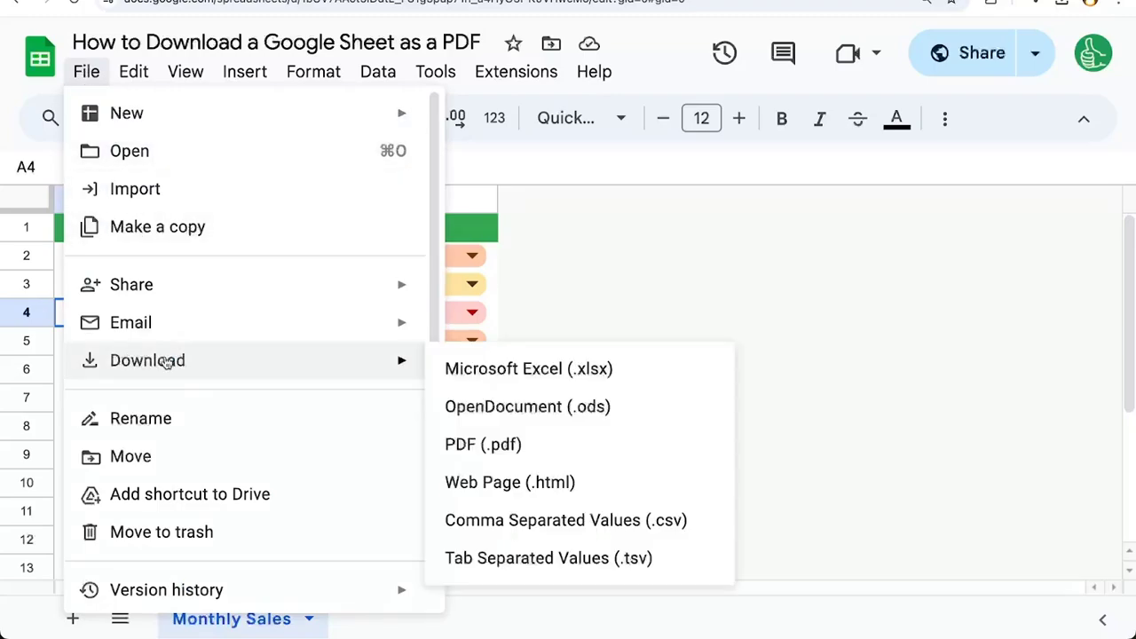
Choose PDF (.pdf) export and keep Current sheet as the export range.
{"action": "left_click", "coordinate": [509, 446]}
{"action": "left_click", "coordinate": [907, 189]}
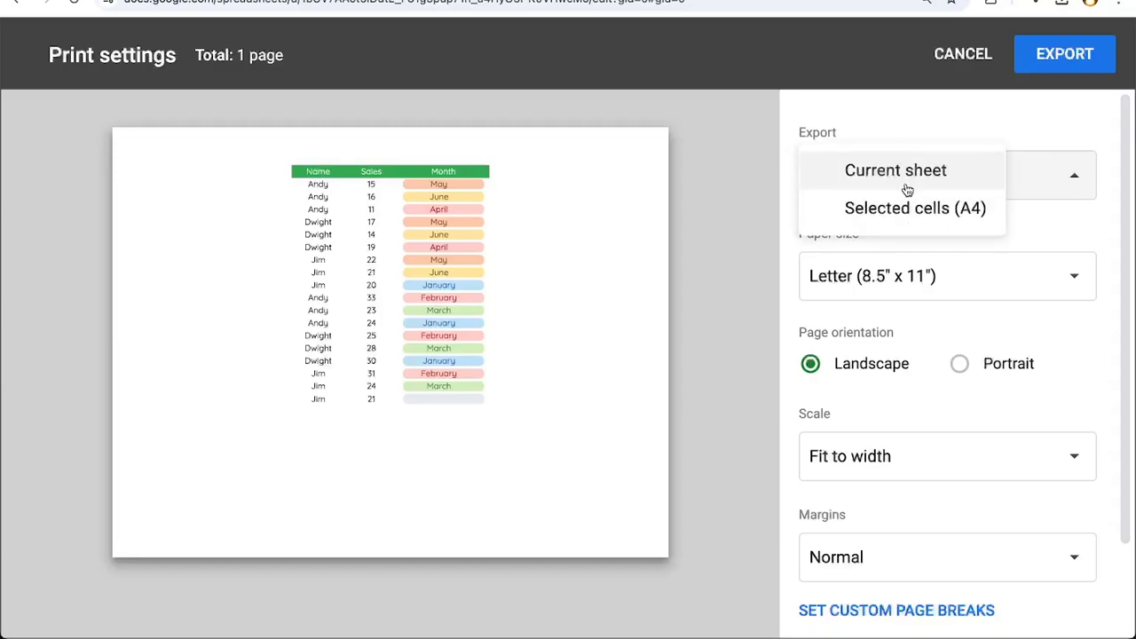
{"action": "left_click", "coordinate": [905, 186]}
{"action": "scroll", "coordinate": [895, 282], "scroll_direction": "down", "scroll_amount": 1}
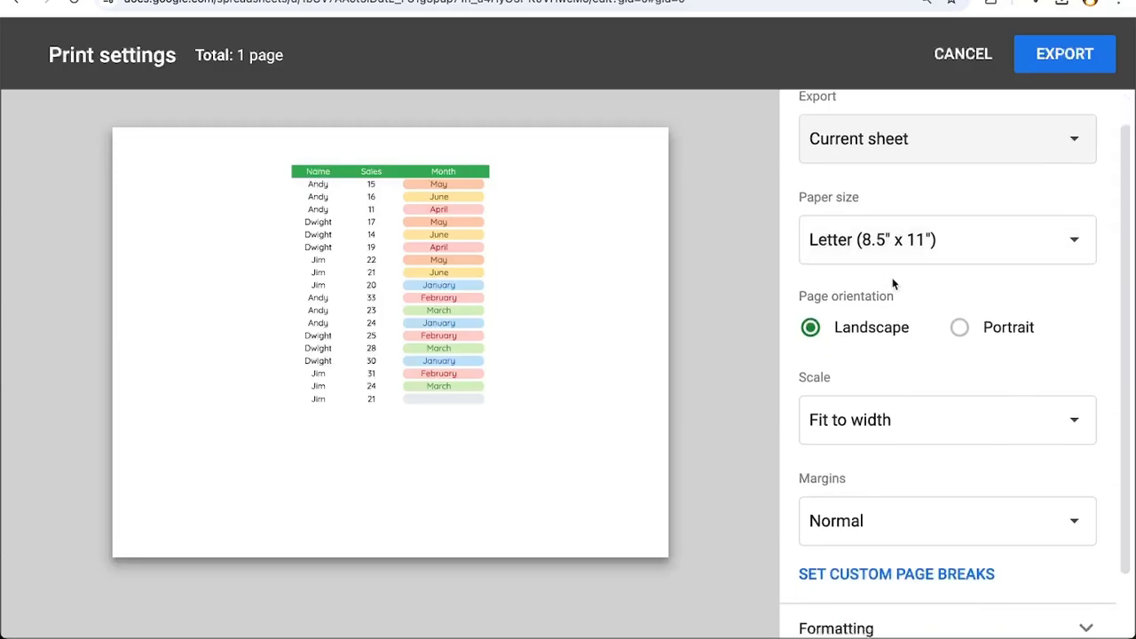
{"action": "scroll", "coordinate": [840, 188], "scroll_direction": "up", "scroll_amount": 1}
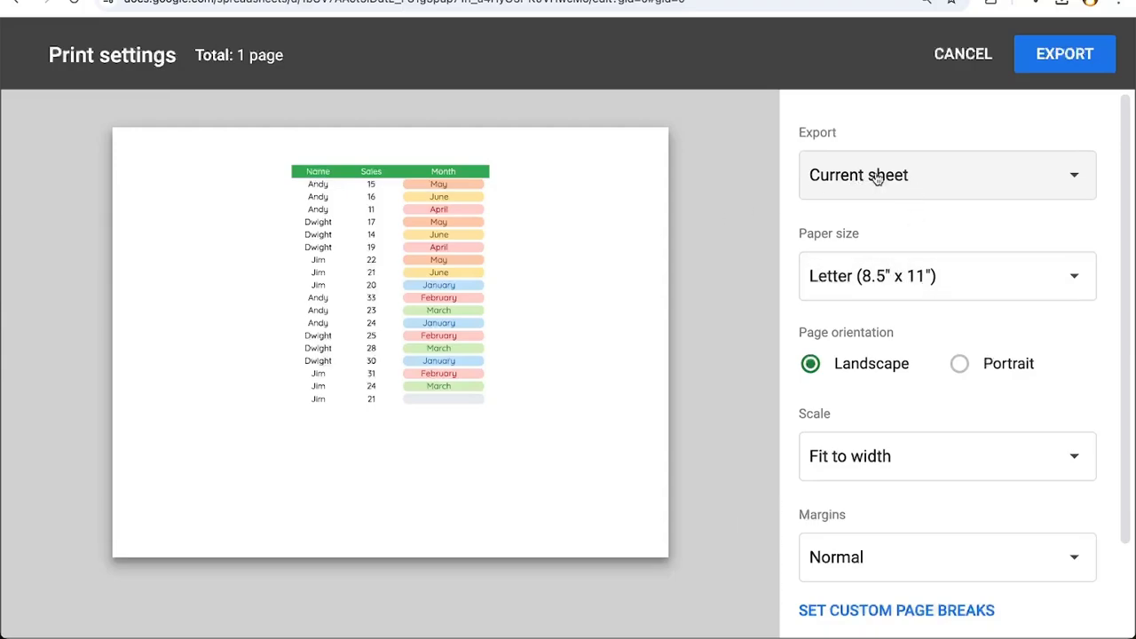
{"action": "left_click", "coordinate": [894, 184]}
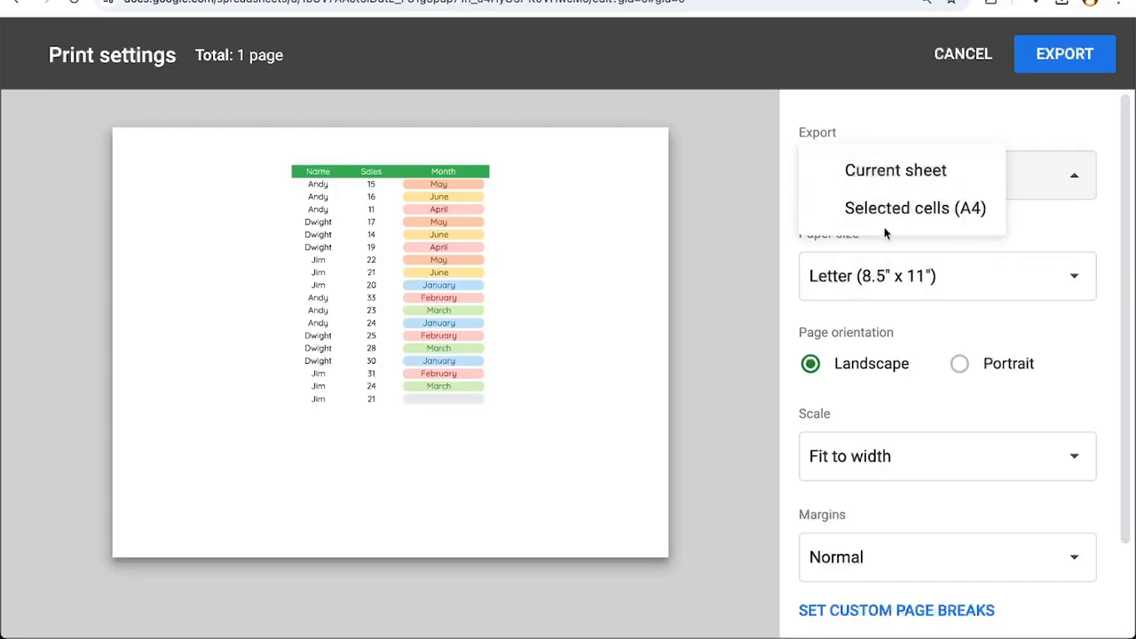
{"action": "left_click", "coordinate": [1046, 142]}
Keep Letter paper size and set the page orientation to Portrait.
{"action": "left_click", "coordinate": [878, 280]}
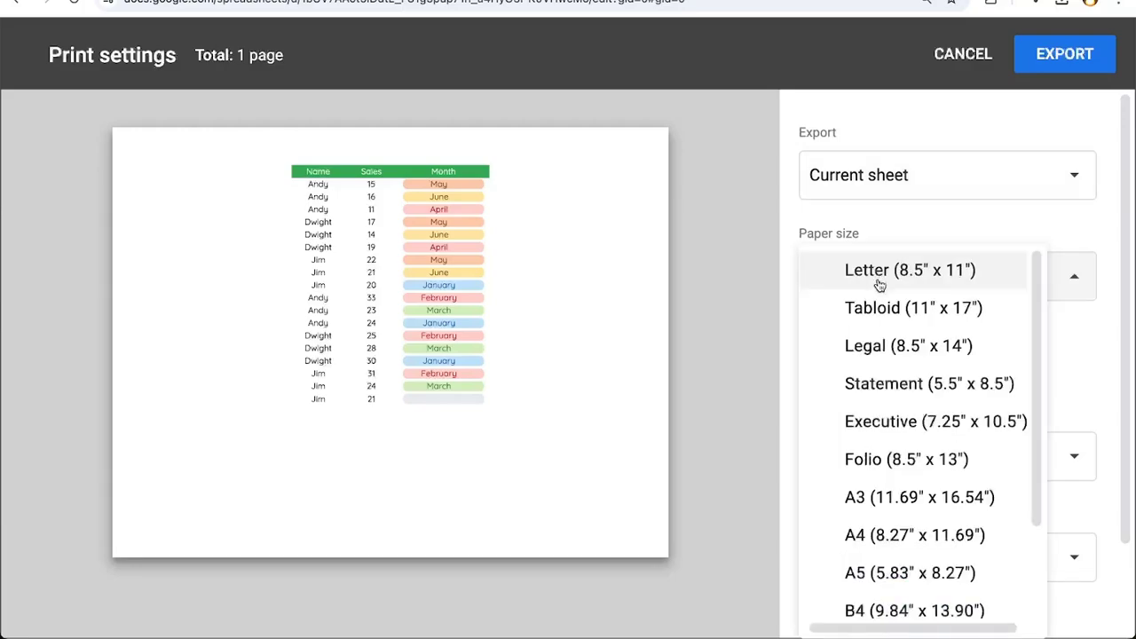
{"action": "scroll", "coordinate": [887, 399], "scroll_direction": "down", "scroll_amount": 3}
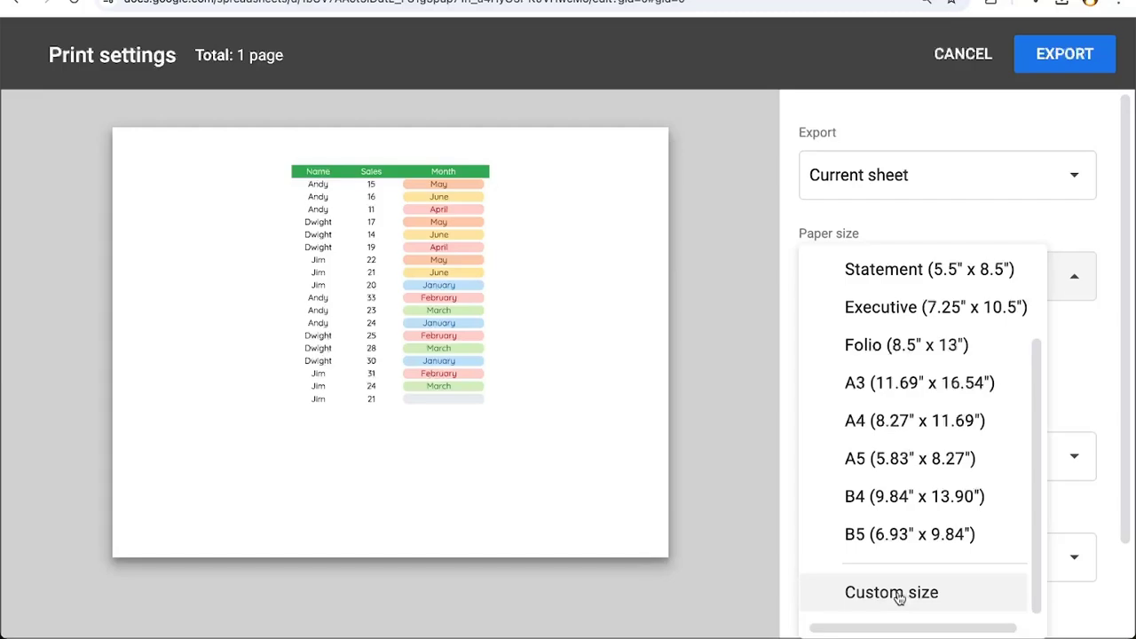
{"action": "left_click", "coordinate": [1026, 231]}
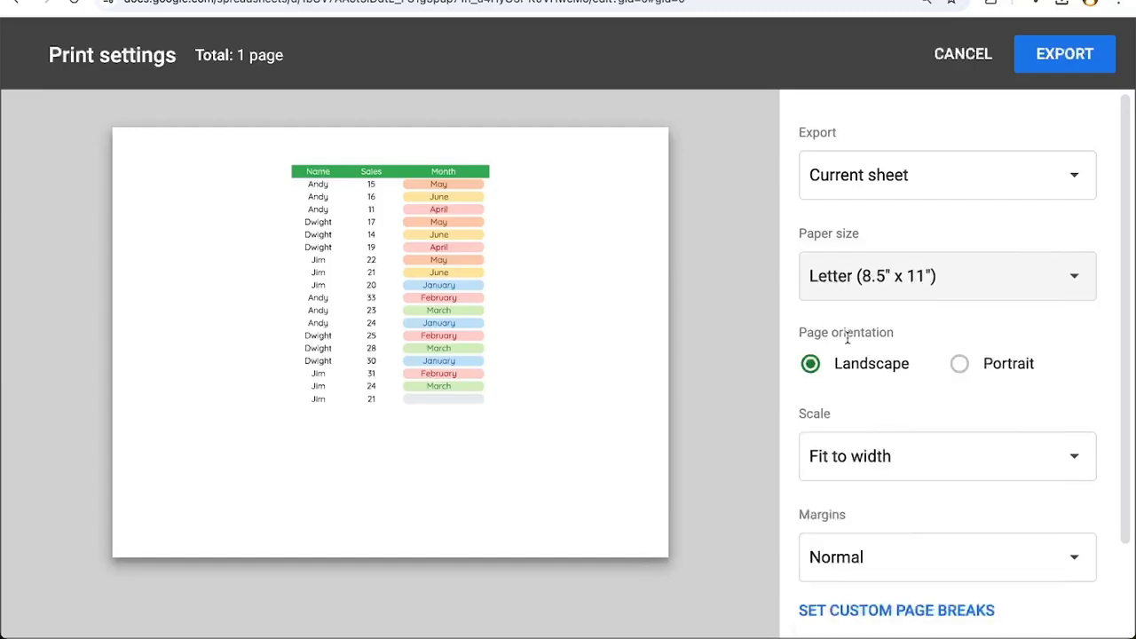
{"action": "left_click", "coordinate": [961, 368]}
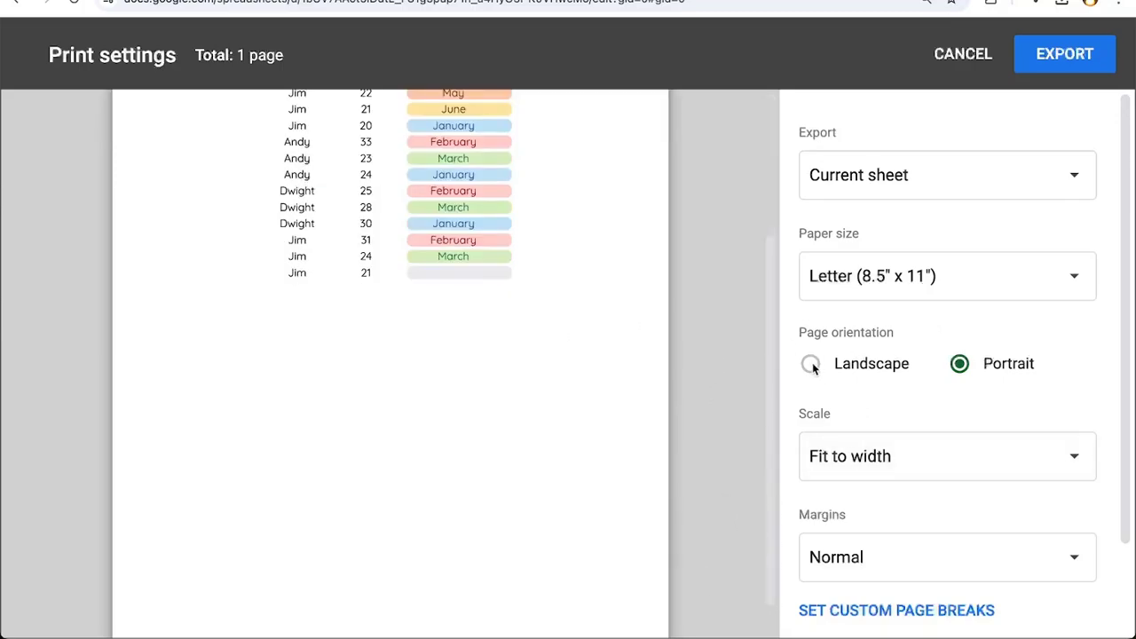
{"action": "left_click", "coordinate": [810, 363]}
{"action": "left_click", "coordinate": [960, 363]}
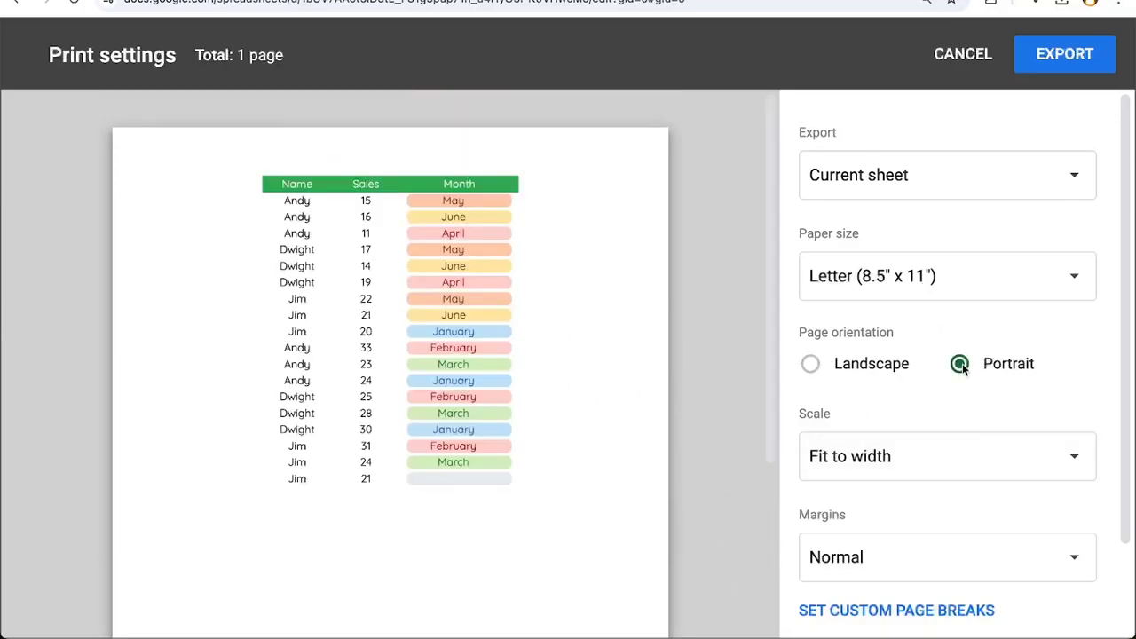
Settle the scale on Fit to width after trying Normal (100%) and Custom number.
{"action": "scroll", "coordinate": [935, 406], "scroll_direction": "down", "scroll_amount": 1}
{"action": "left_click", "coordinate": [923, 401]}
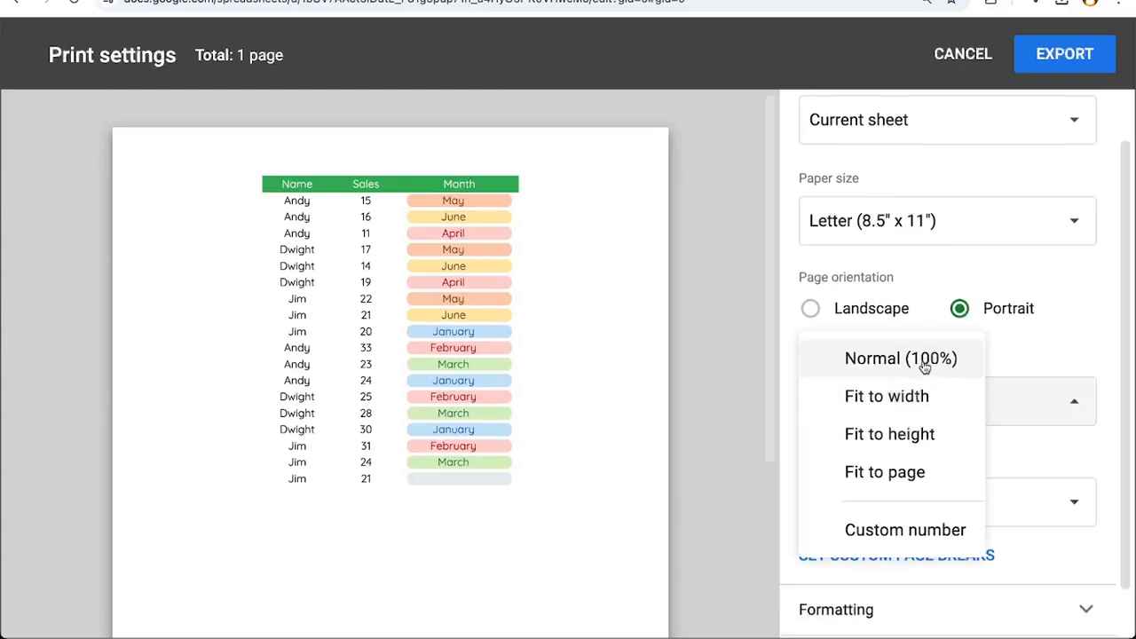
{"action": "left_click", "coordinate": [924, 359]}
{"action": "left_click", "coordinate": [908, 401]}
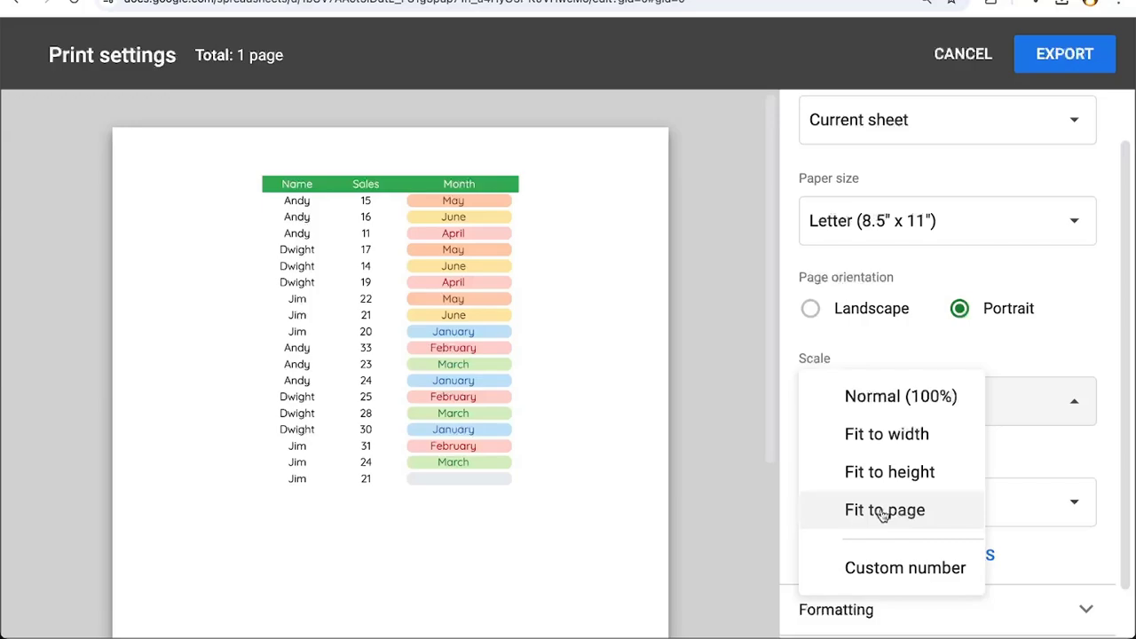
{"action": "left_click", "coordinate": [891, 577]}
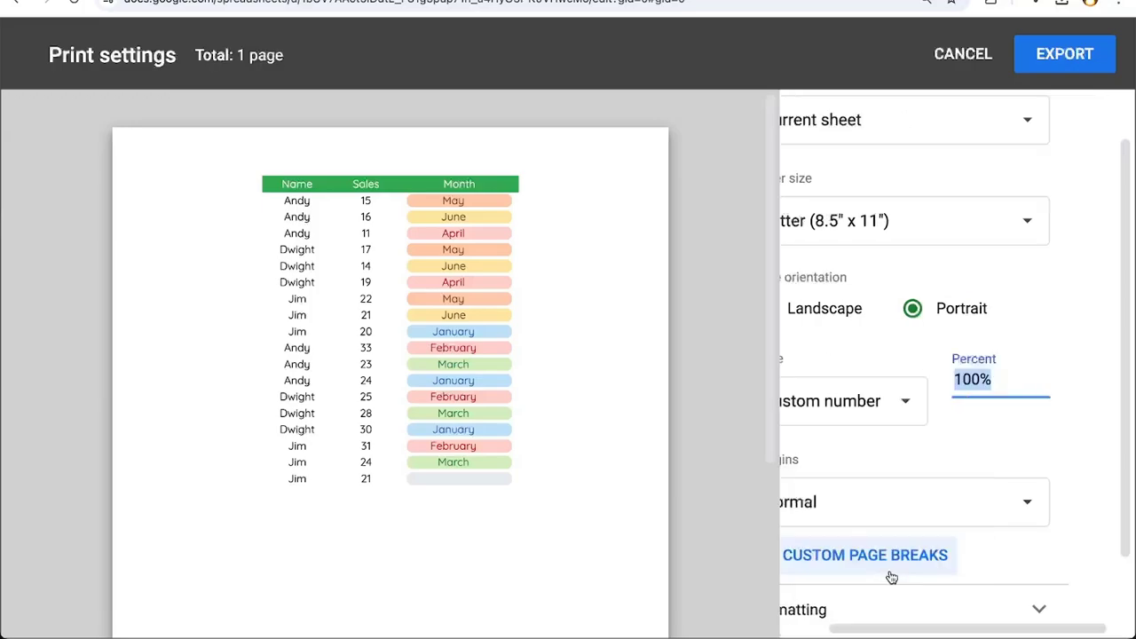
{"action": "left_click", "coordinate": [1022, 379]}
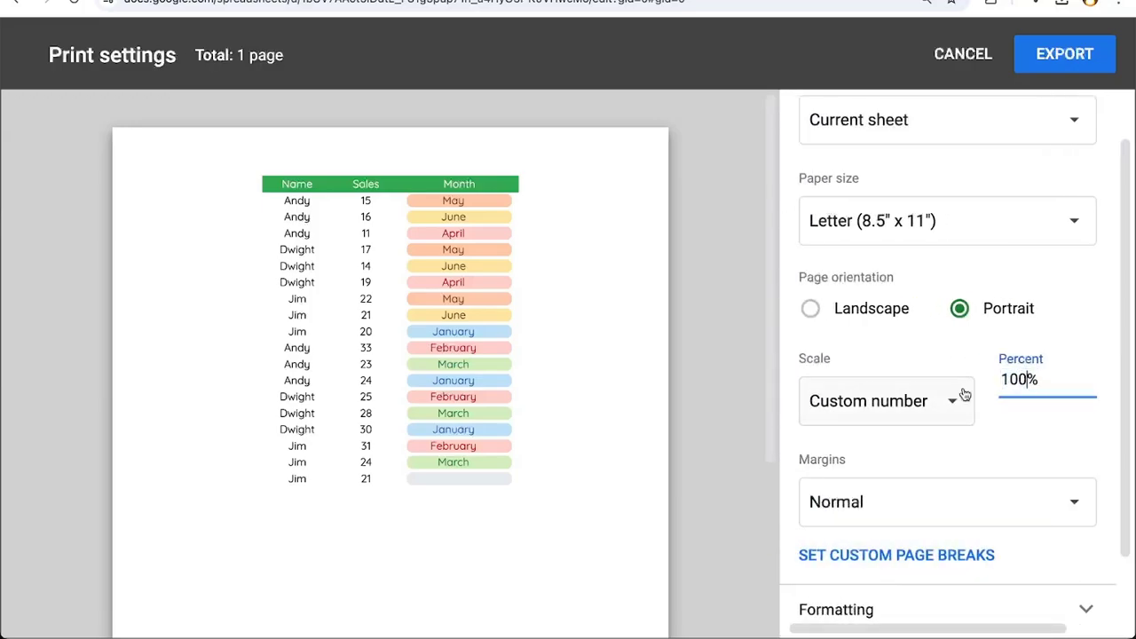
{"action": "left_click", "coordinate": [963, 394]}
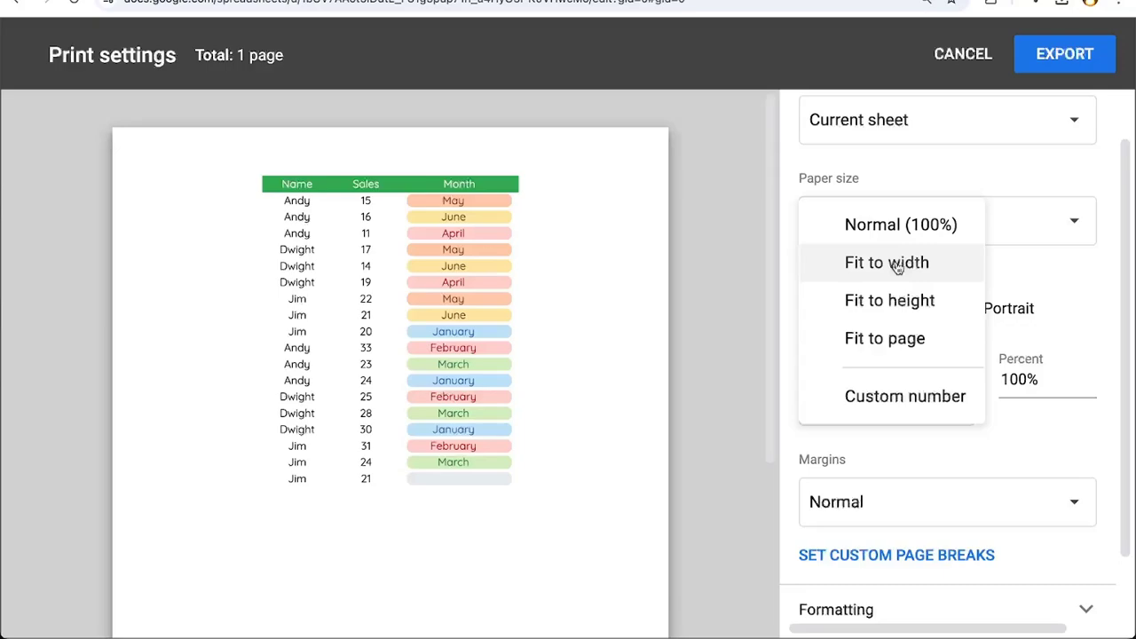
{"action": "left_click", "coordinate": [897, 267]}
{"action": "scroll", "coordinate": [887, 426], "scroll_direction": "down", "scroll_amount": 1}
{"action": "left_click", "coordinate": [861, 446]}
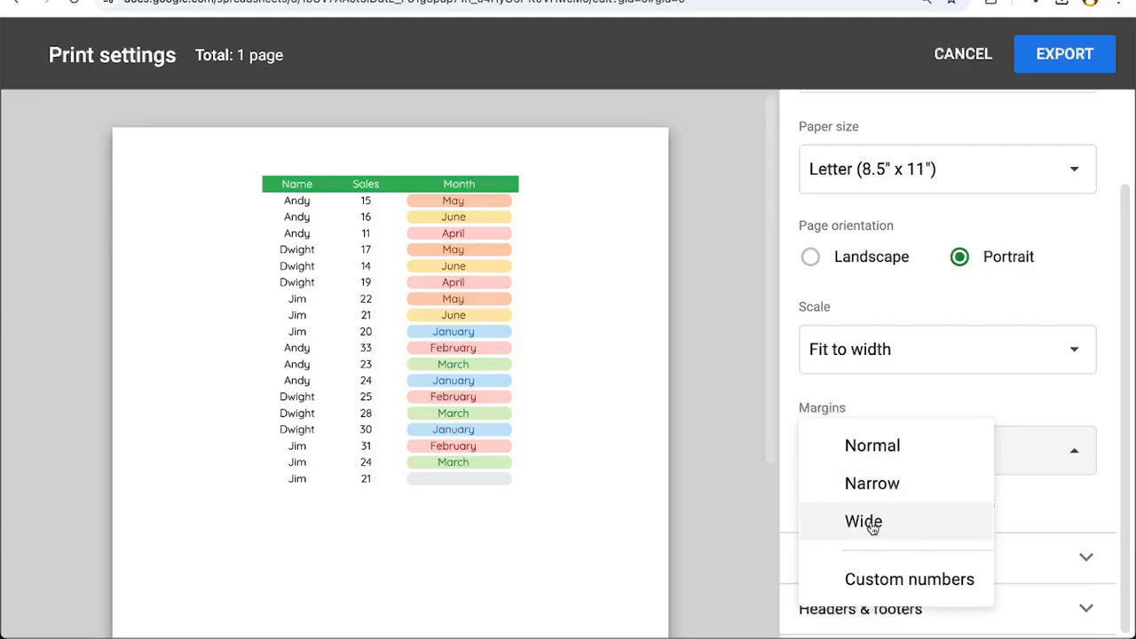
Try custom margin numbers, then set the margins back to Normal.
{"action": "left_click", "coordinate": [881, 586]}
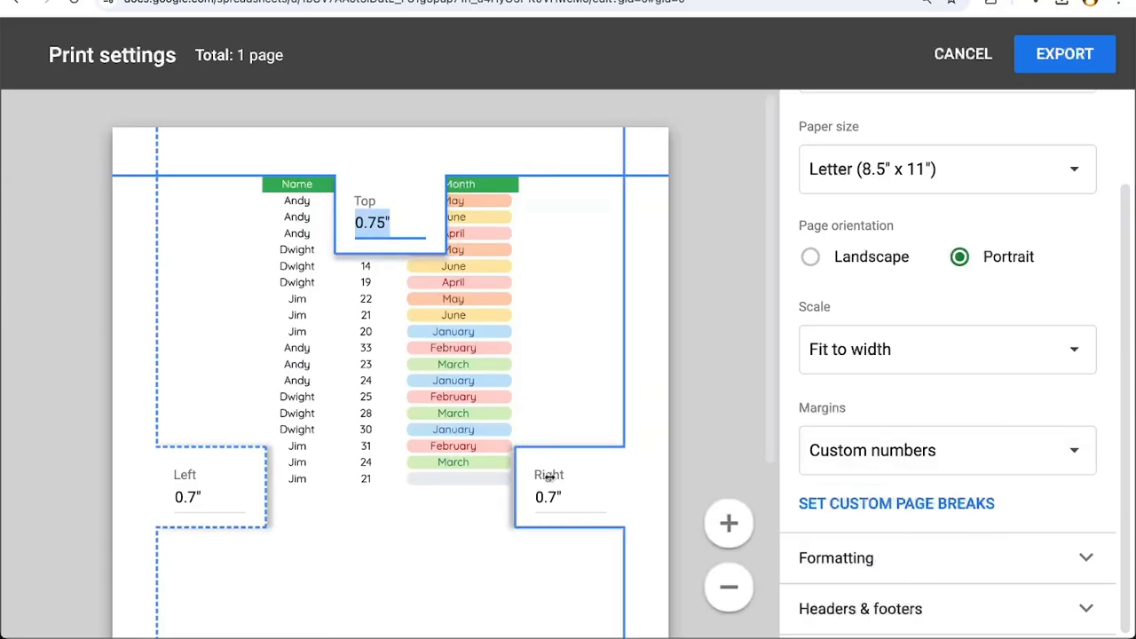
{"action": "scroll", "coordinate": [397, 145], "scroll_direction": "down", "scroll_amount": 1}
{"action": "left_click", "coordinate": [380, 165]}
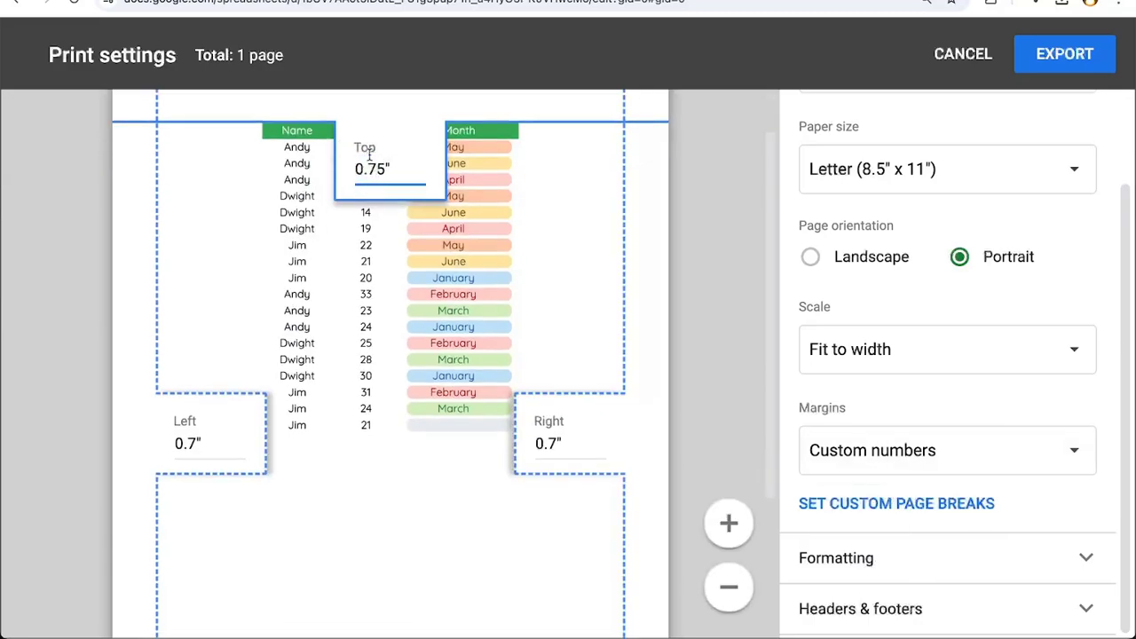
{"action": "scroll", "coordinate": [266, 267], "scroll_direction": "down", "scroll_amount": 5}
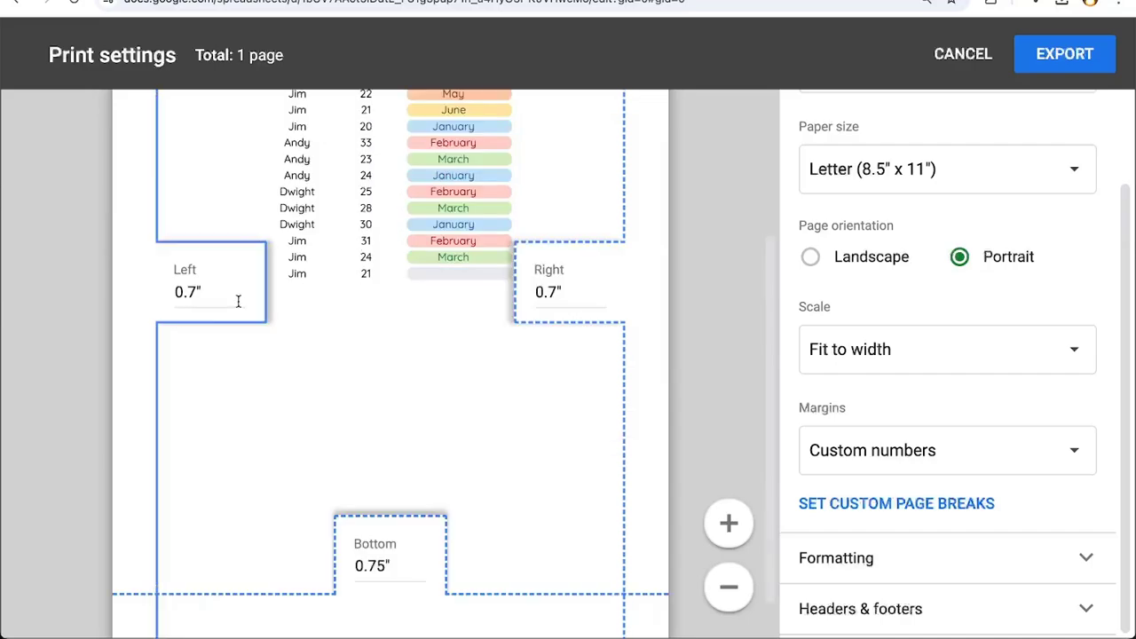
{"action": "left_click", "coordinate": [938, 451]}
{"action": "left_click", "coordinate": [824, 447]}
{"action": "scroll", "coordinate": [475, 347], "scroll_direction": "up", "scroll_amount": 5}
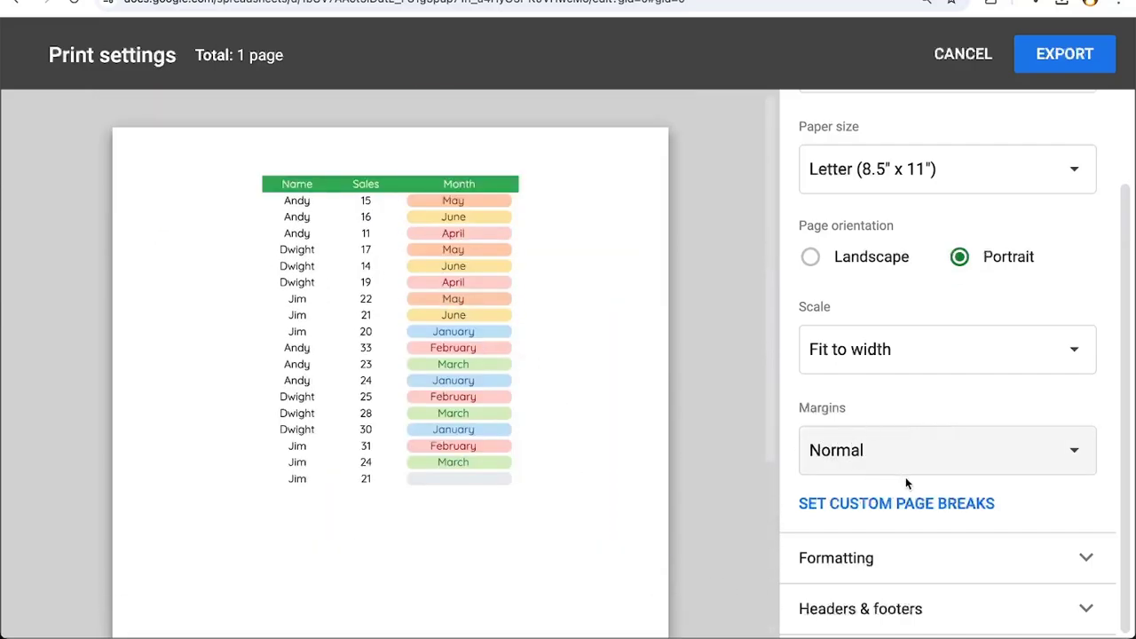
Open custom page breaks and confirm the breaks unchanged.
{"action": "left_click", "coordinate": [926, 503]}
{"action": "scroll", "coordinate": [640, 390], "scroll_direction": "down", "scroll_amount": 2}
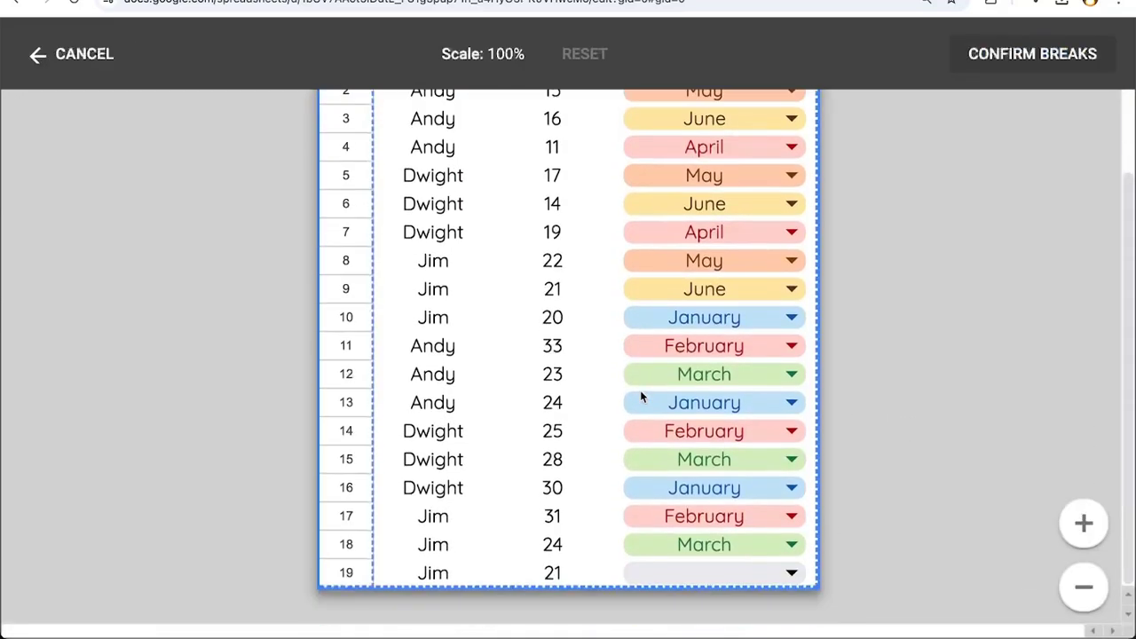
{"action": "scroll", "coordinate": [640, 390], "scroll_direction": "up", "scroll_amount": 2}
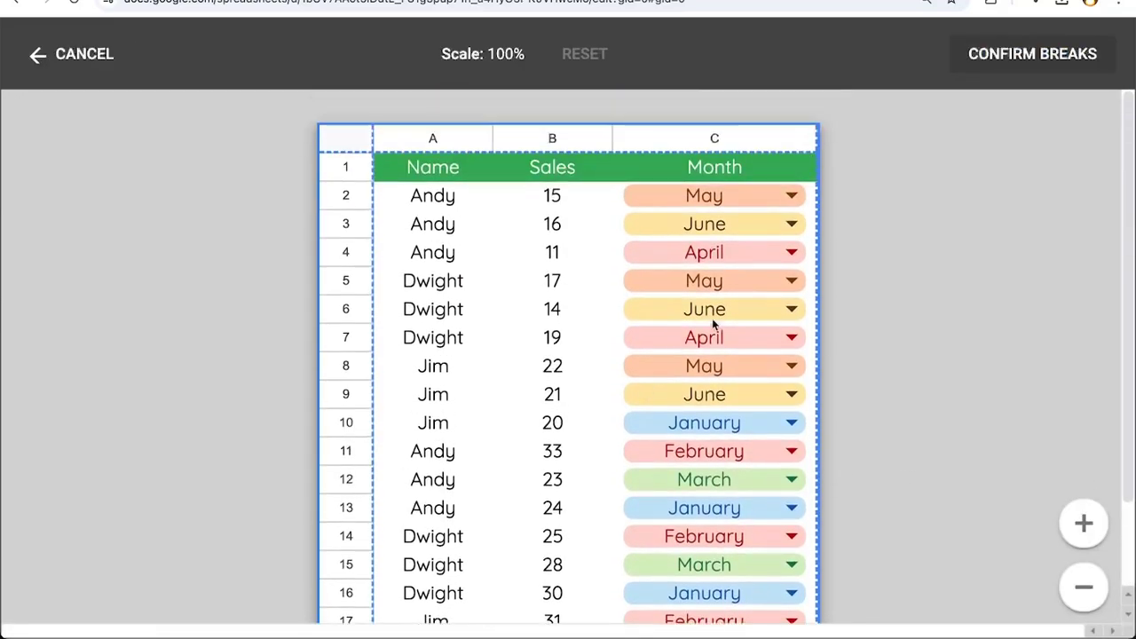
{"action": "left_click", "coordinate": [1029, 54]}
{"action": "scroll", "coordinate": [1026, 462], "scroll_direction": "down", "scroll_amount": 5}
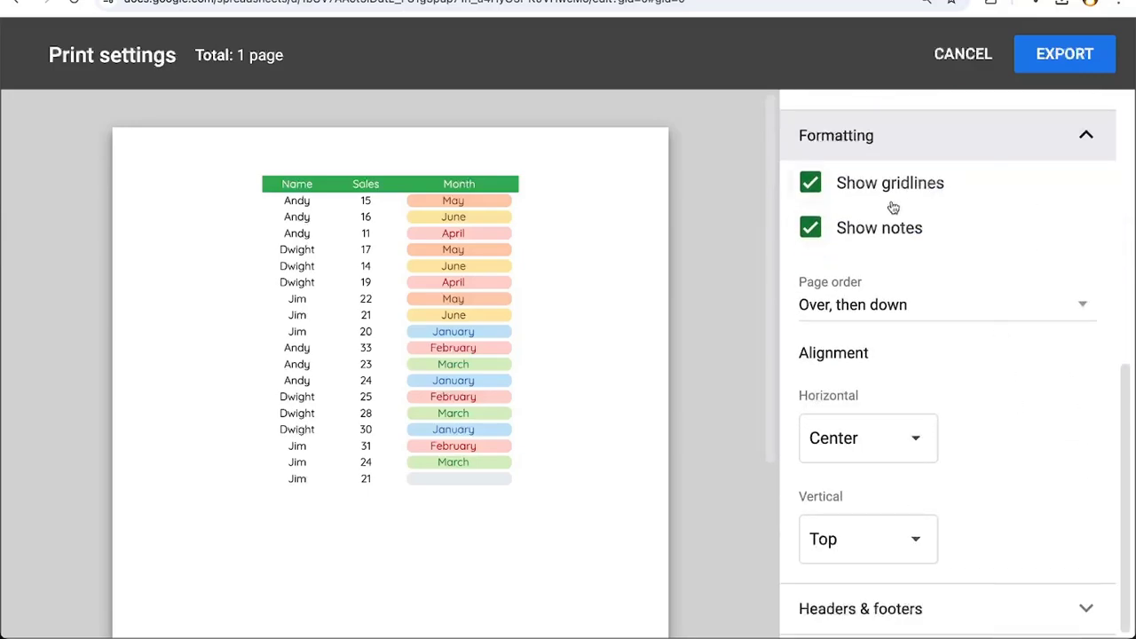
Turn off gridlines and notes in the PDF formatting options.
{"action": "left_click", "coordinate": [810, 184]}
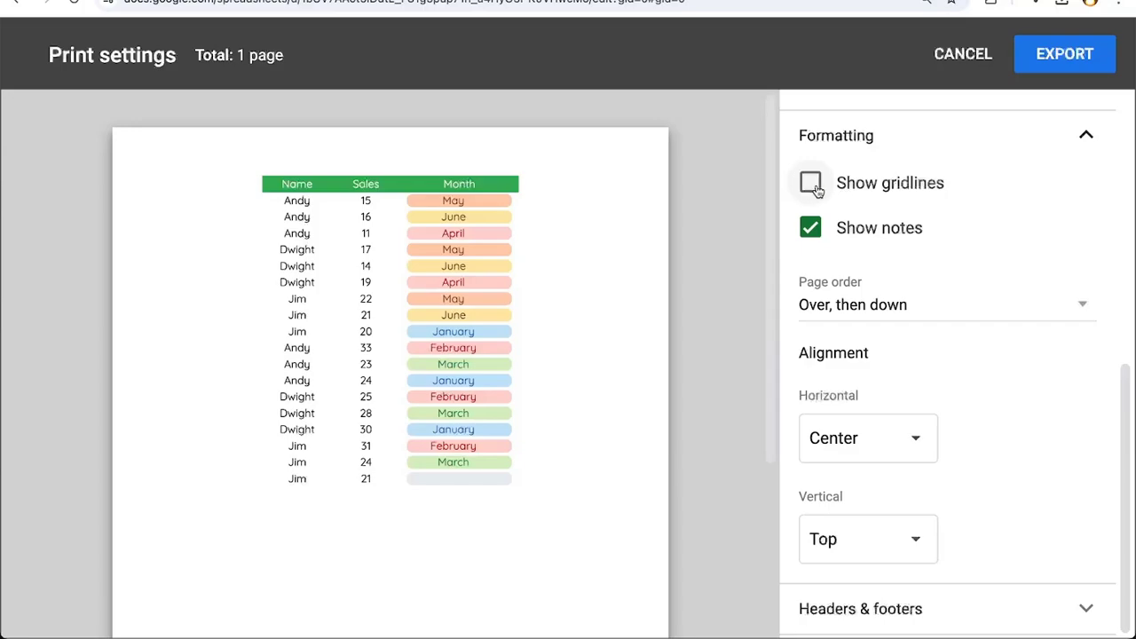
{"action": "left_click", "coordinate": [813, 188]}
{"action": "left_click", "coordinate": [816, 189]}
{"action": "left_click", "coordinate": [812, 231]}
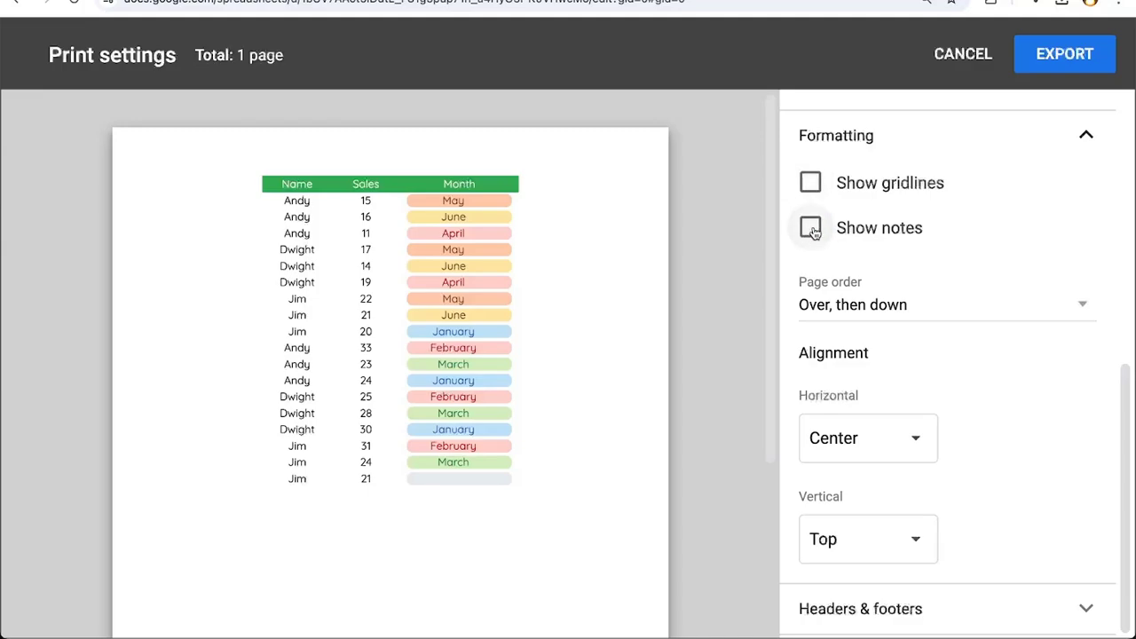
Keep page order Over, then down, with Center horizontal and Top vertical alignment.
{"action": "left_click", "coordinate": [939, 309]}
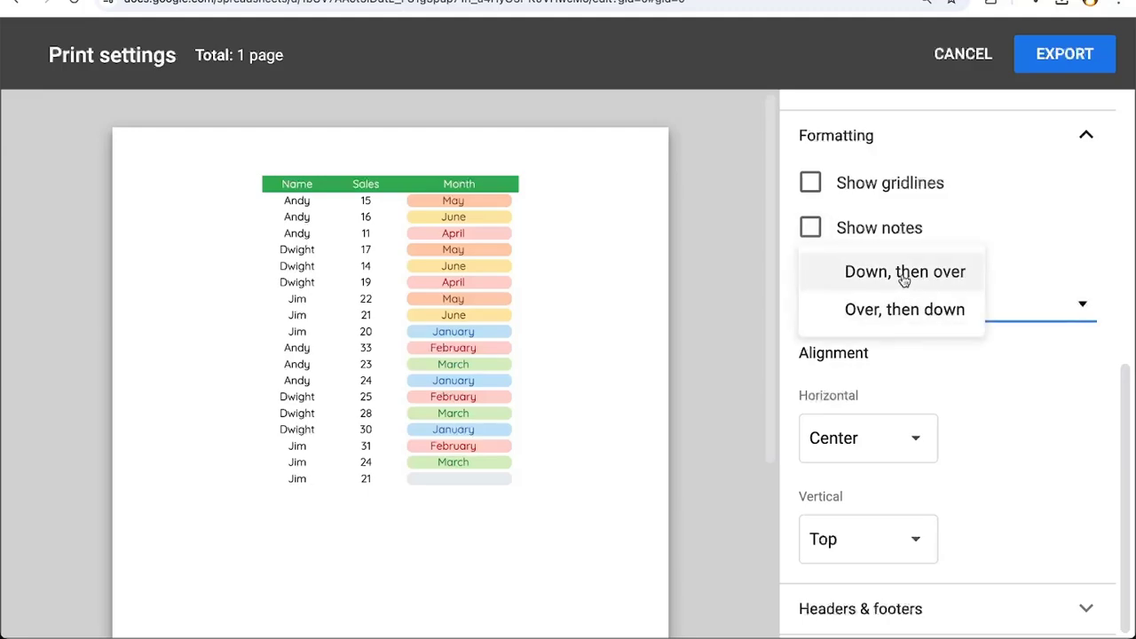
{"action": "left_click", "coordinate": [963, 312]}
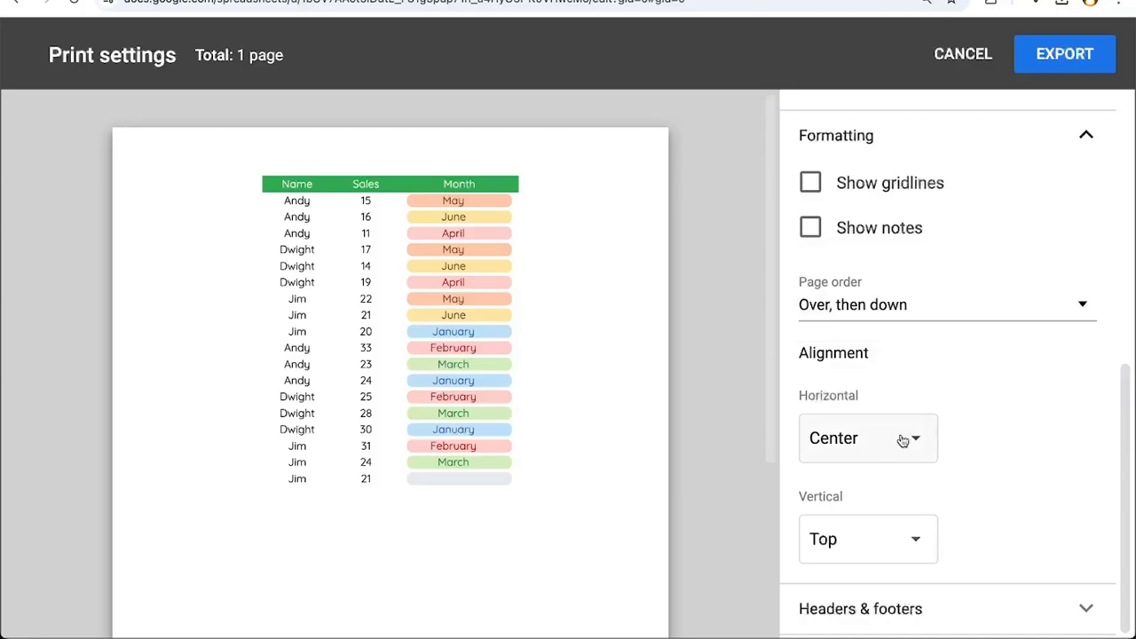
{"action": "left_click", "coordinate": [903, 442]}
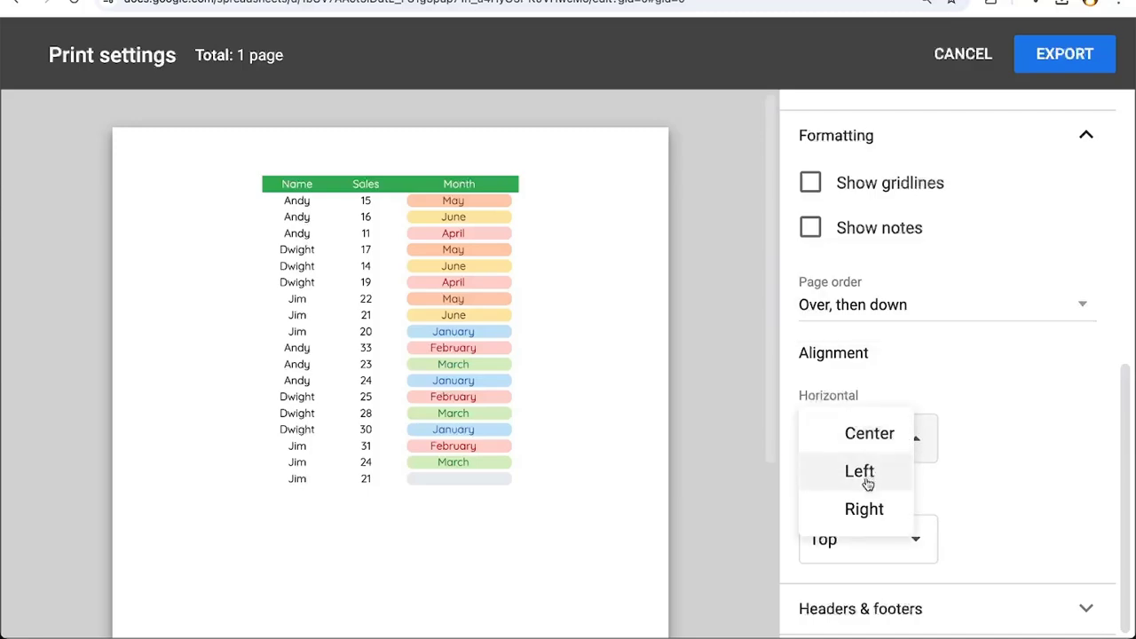
{"action": "left_click", "coordinate": [1014, 456]}
{"action": "left_click", "coordinate": [926, 553]}
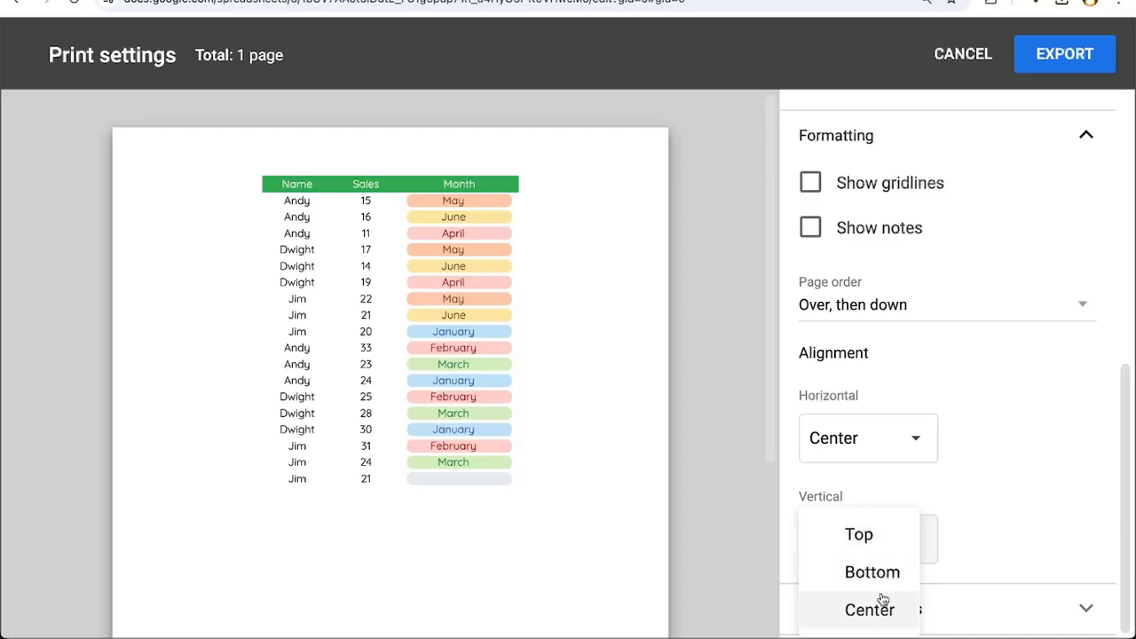
{"action": "left_click", "coordinate": [1033, 437]}
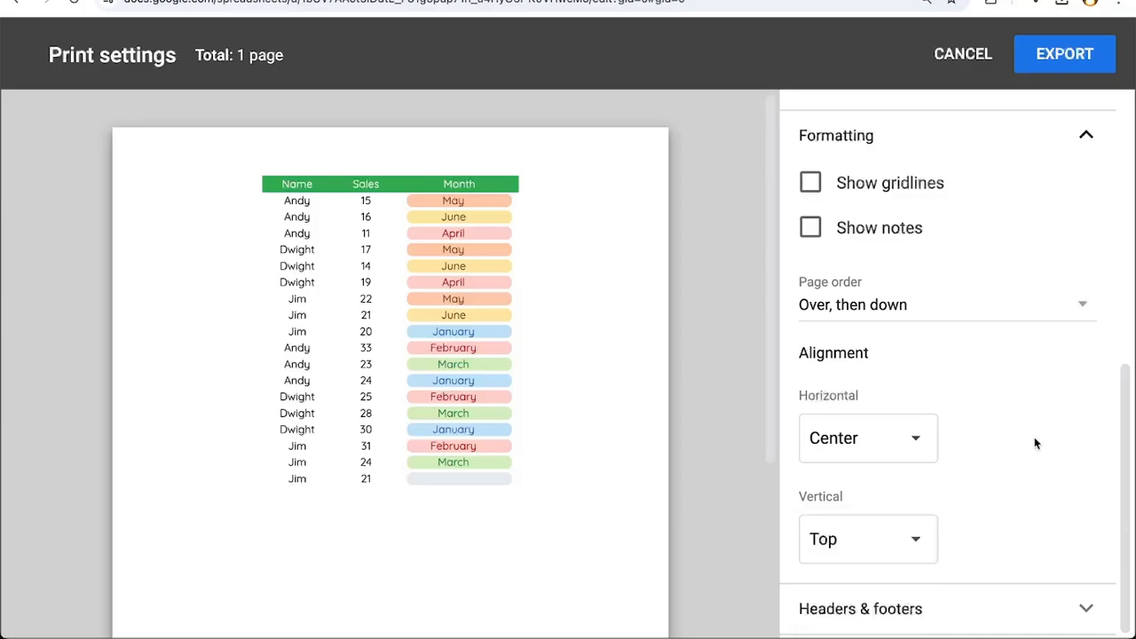
Try page numbers and workbook title in headers & footers, leaving both off.
{"action": "left_click", "coordinate": [1009, 614]}
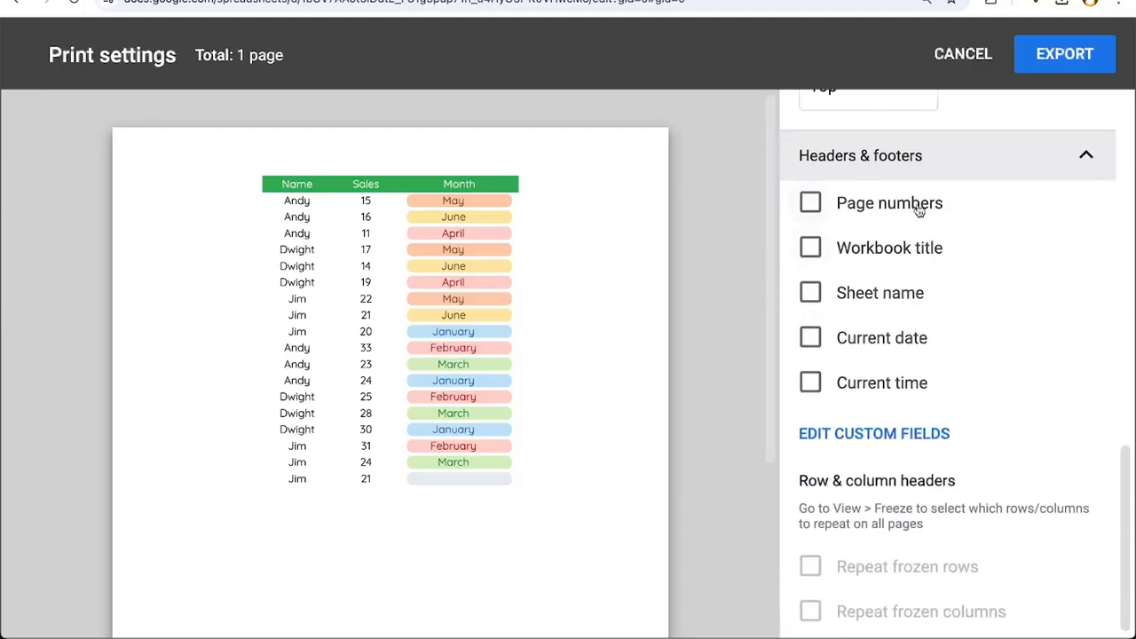
{"action": "left_click", "coordinate": [809, 204]}
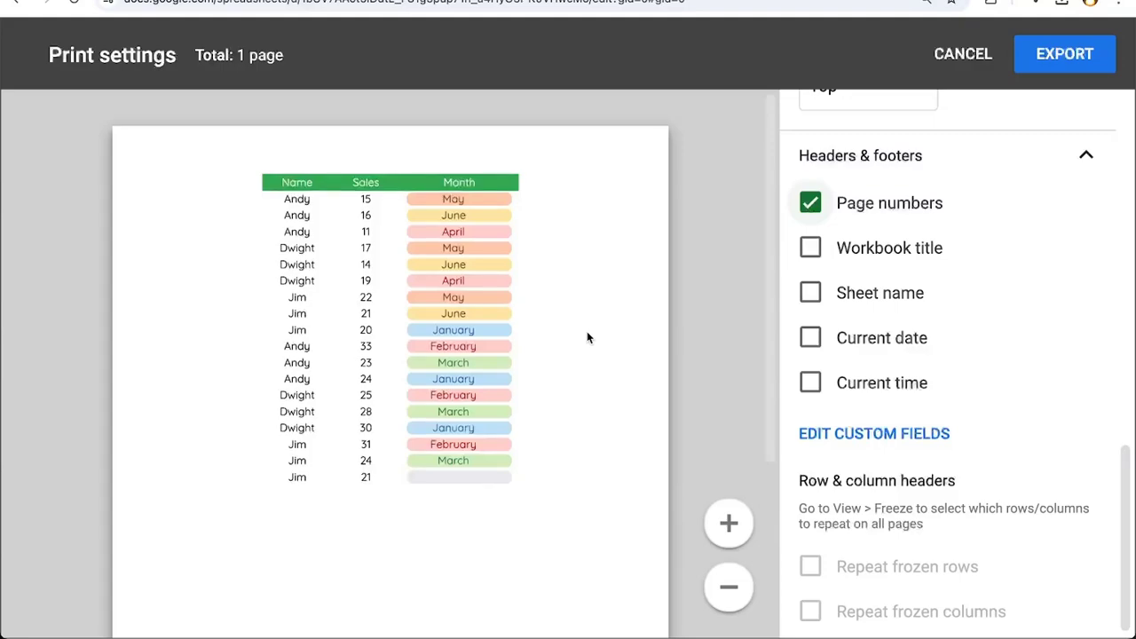
{"action": "scroll", "coordinate": [589, 337], "scroll_direction": "down", "scroll_amount": 3}
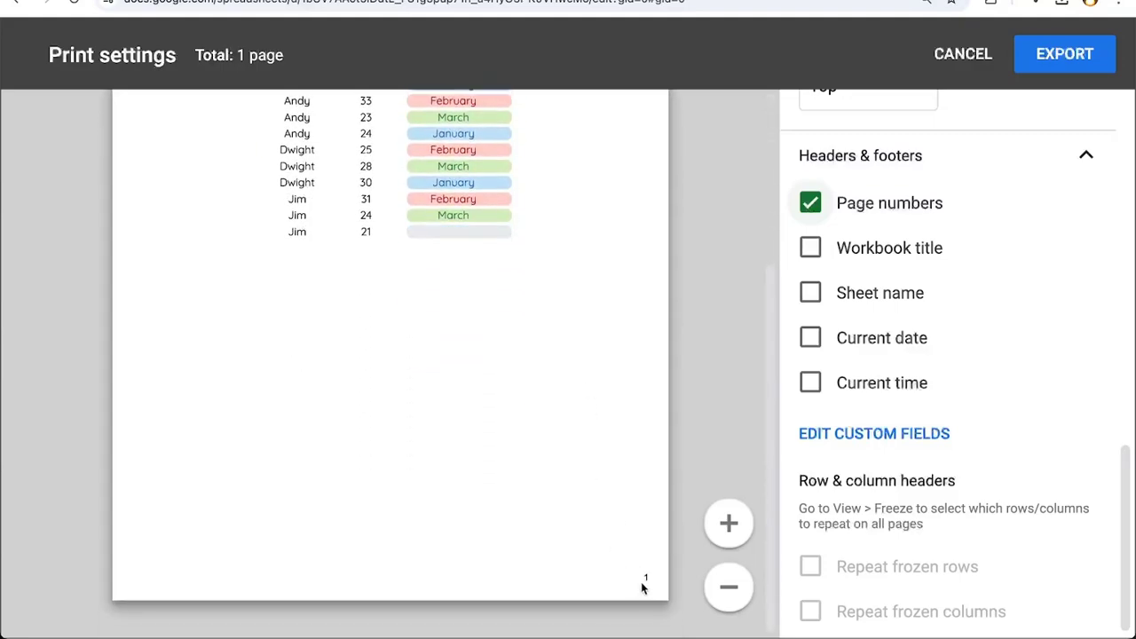
{"action": "left_click", "coordinate": [721, 529]}
{"action": "scroll", "coordinate": [547, 530], "scroll_direction": "down", "scroll_amount": 3}
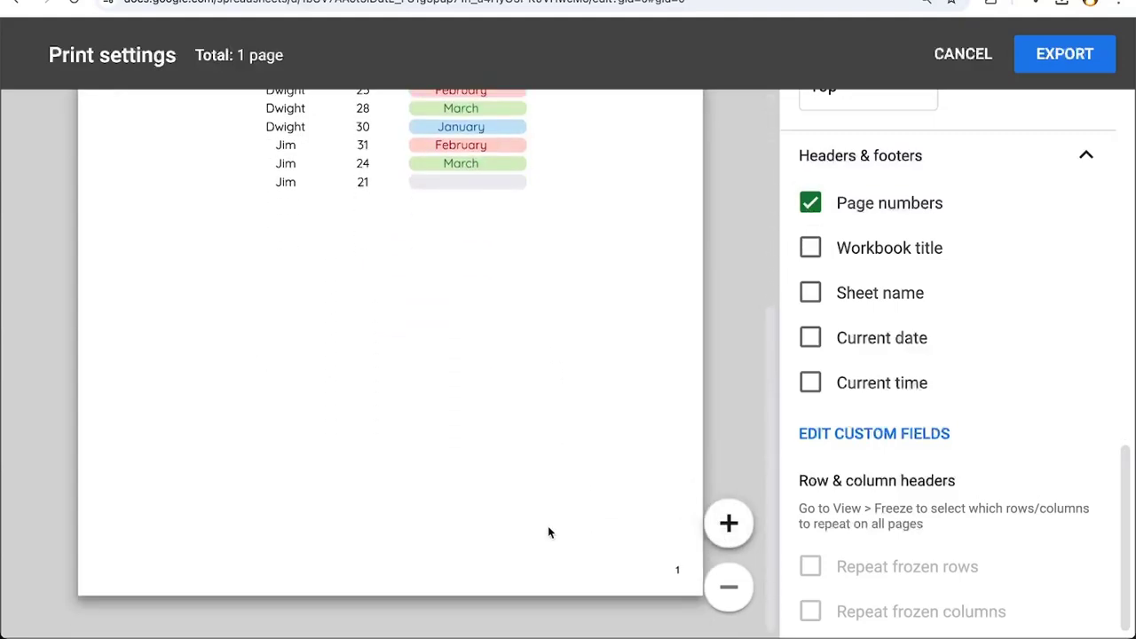
{"action": "left_click", "coordinate": [811, 203]}
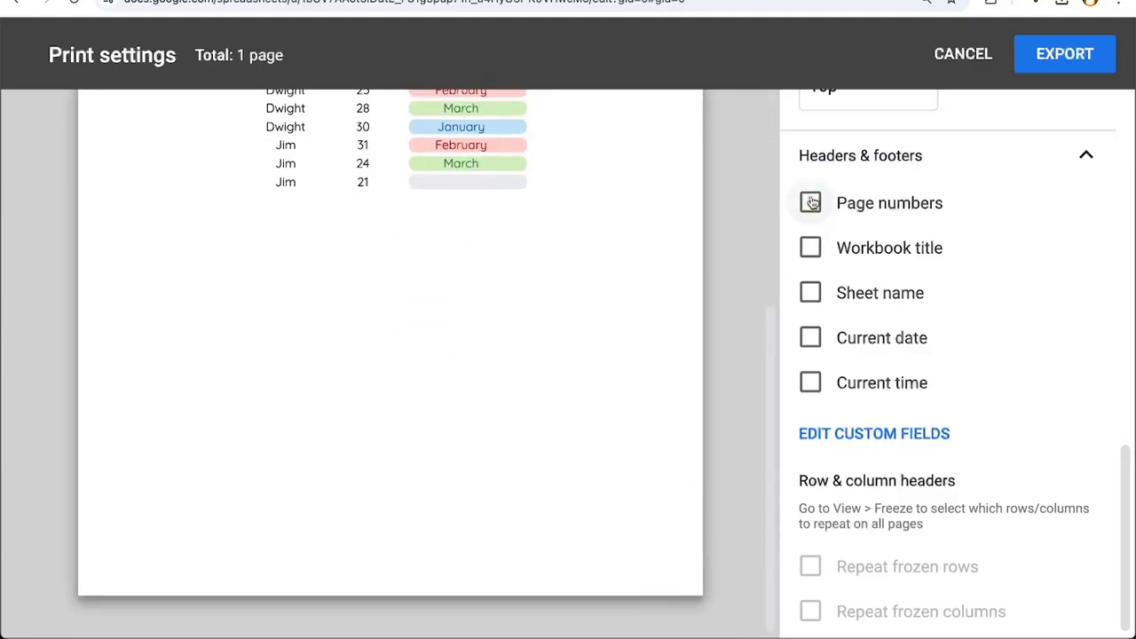
{"action": "left_click", "coordinate": [810, 249]}
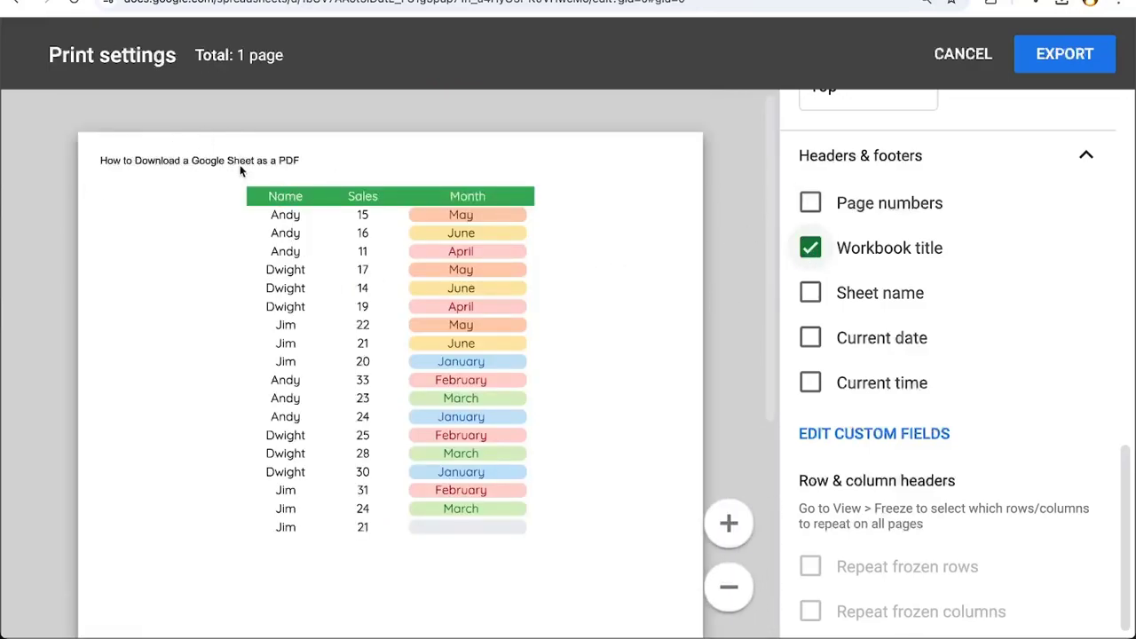
{"action": "left_click", "coordinate": [811, 250]}
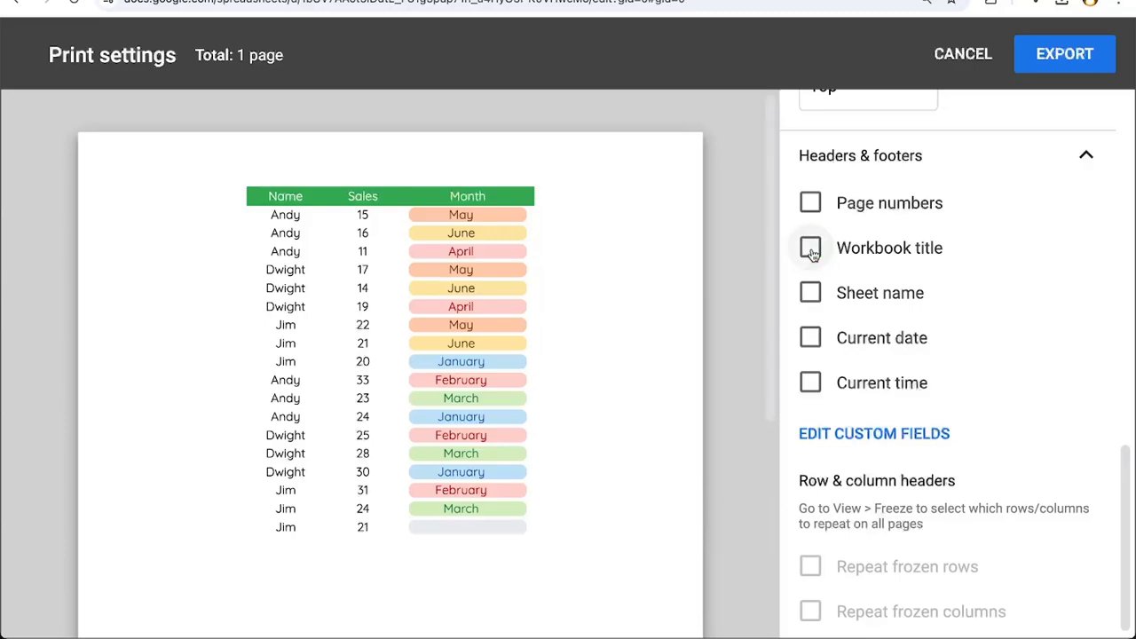
Add the sheet name, current date and current time to the headers and footers.
{"action": "left_click", "coordinate": [811, 297]}
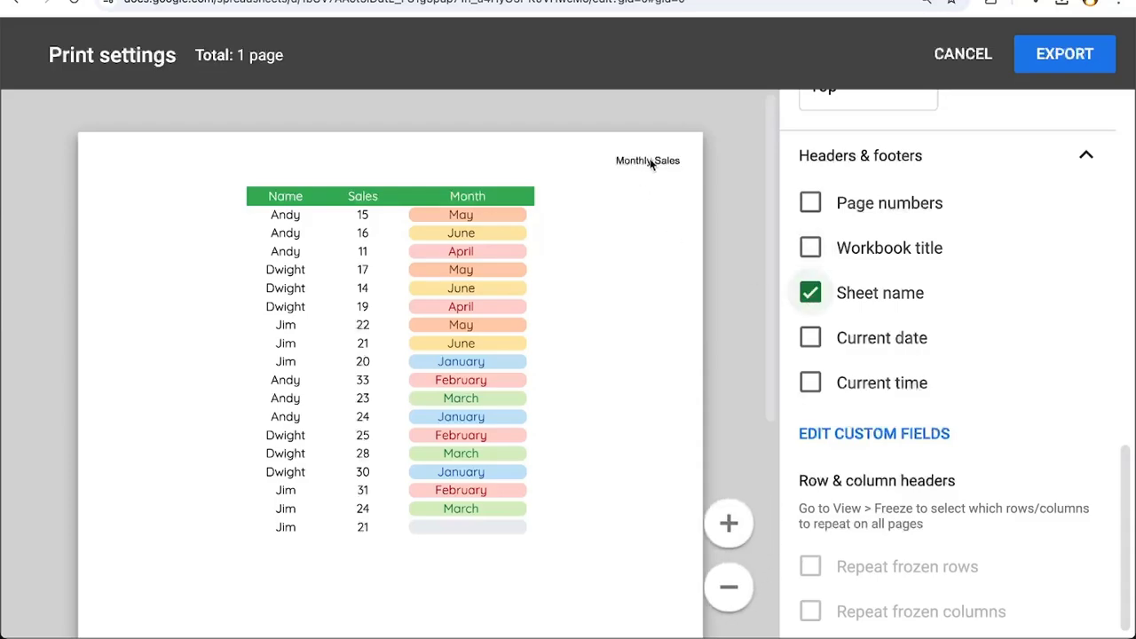
{"action": "left_click", "coordinate": [810, 342]}
{"action": "scroll", "coordinate": [558, 338], "scroll_direction": "down", "scroll_amount": 4}
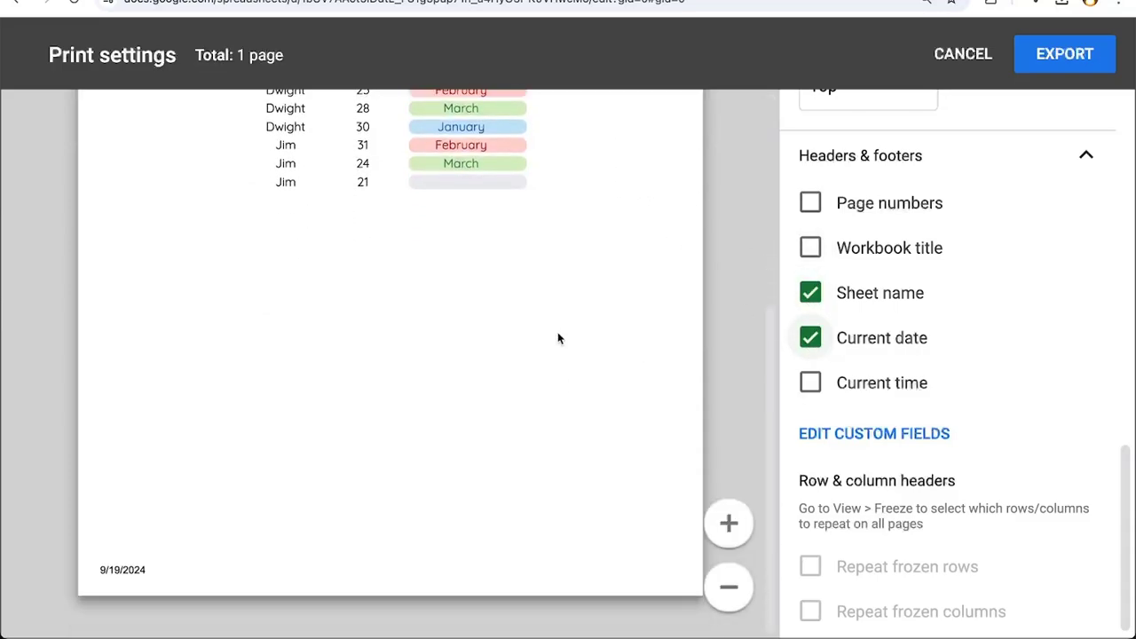
{"action": "left_click", "coordinate": [810, 382]}
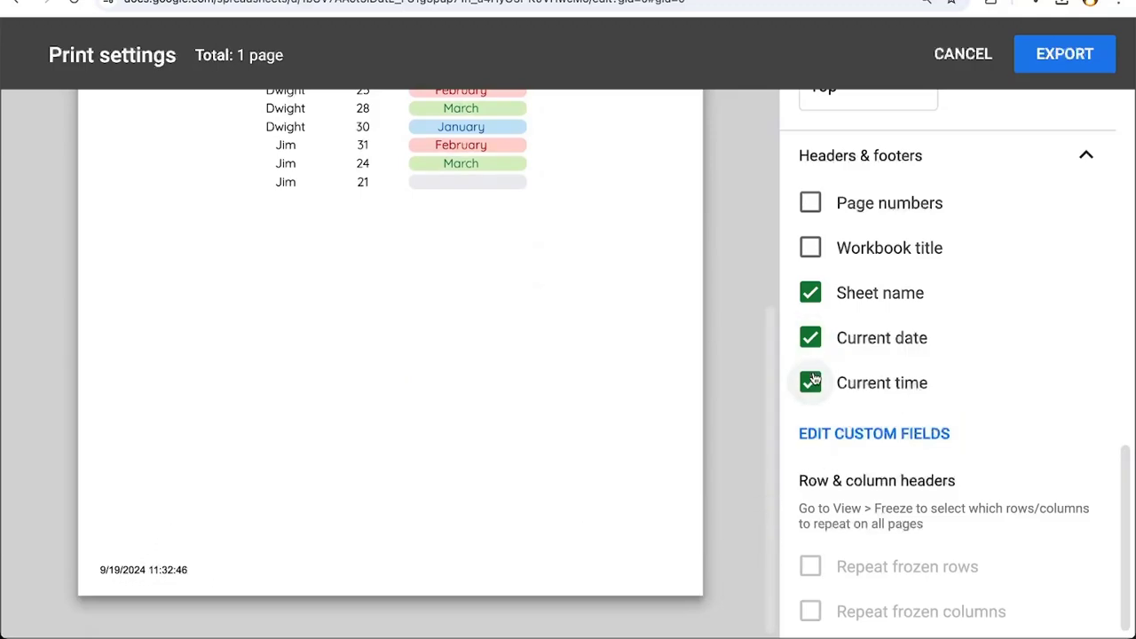
{"action": "left_click", "coordinate": [173, 569]}
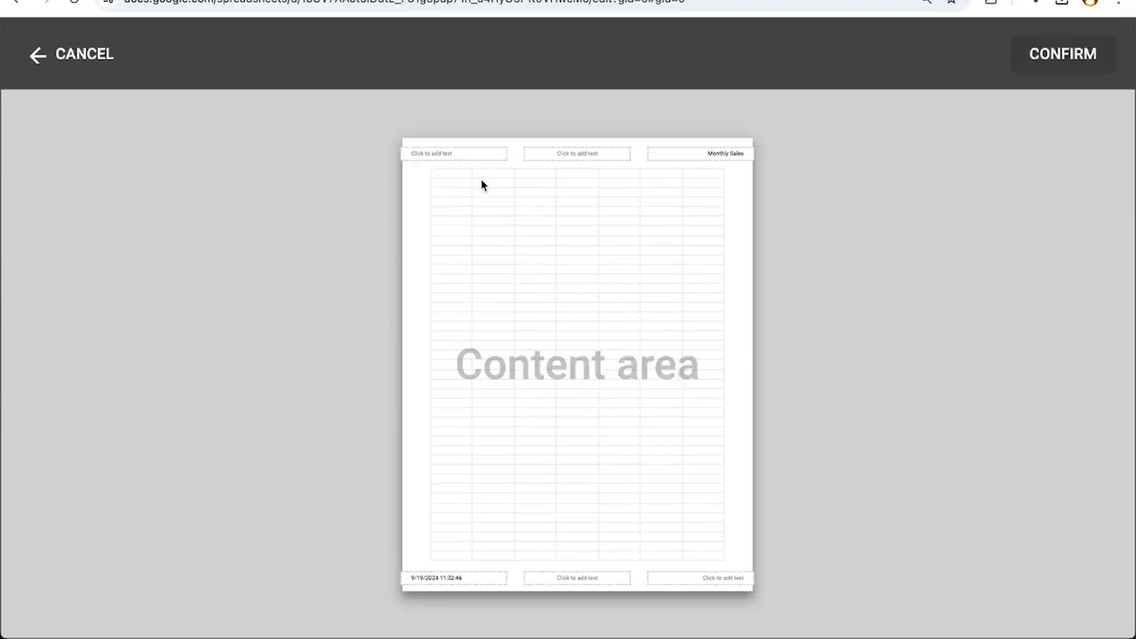
{"action": "left_click", "coordinate": [568, 155]}
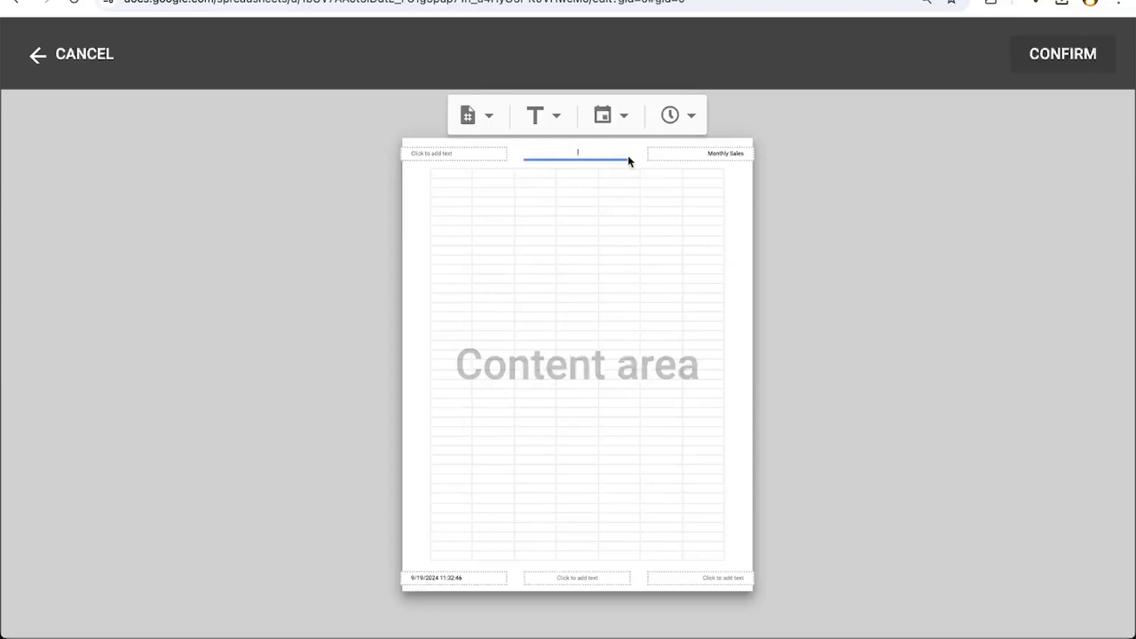
{"action": "left_click", "coordinate": [479, 116]}
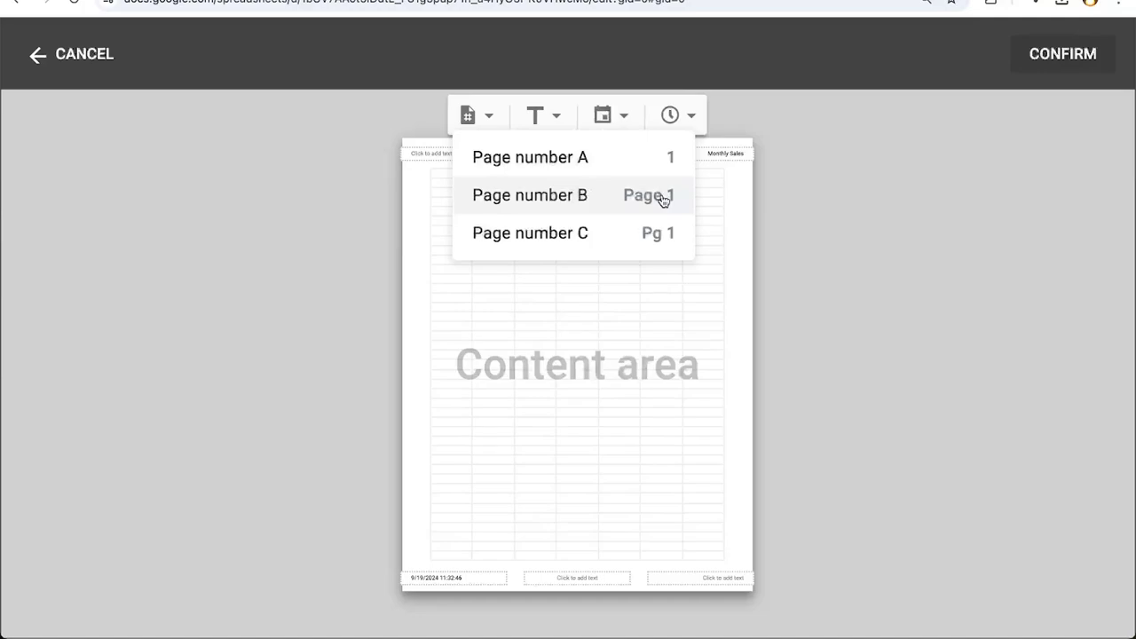
{"action": "left_click", "coordinate": [543, 115]}
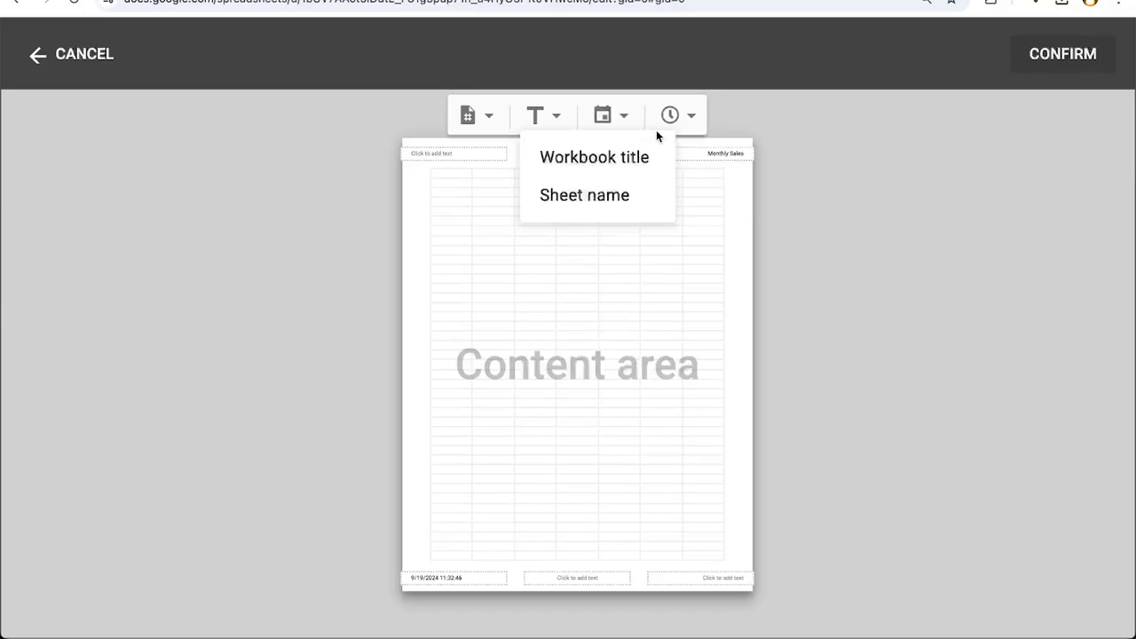
{"action": "left_click", "coordinate": [611, 115]}
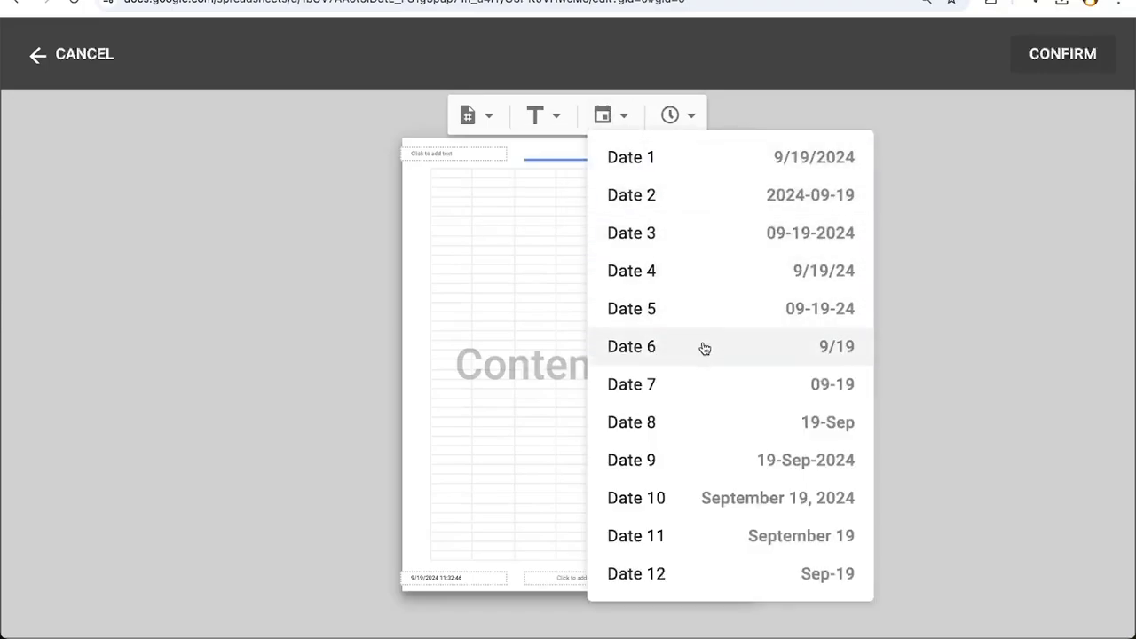
{"action": "left_click", "coordinate": [690, 114]}
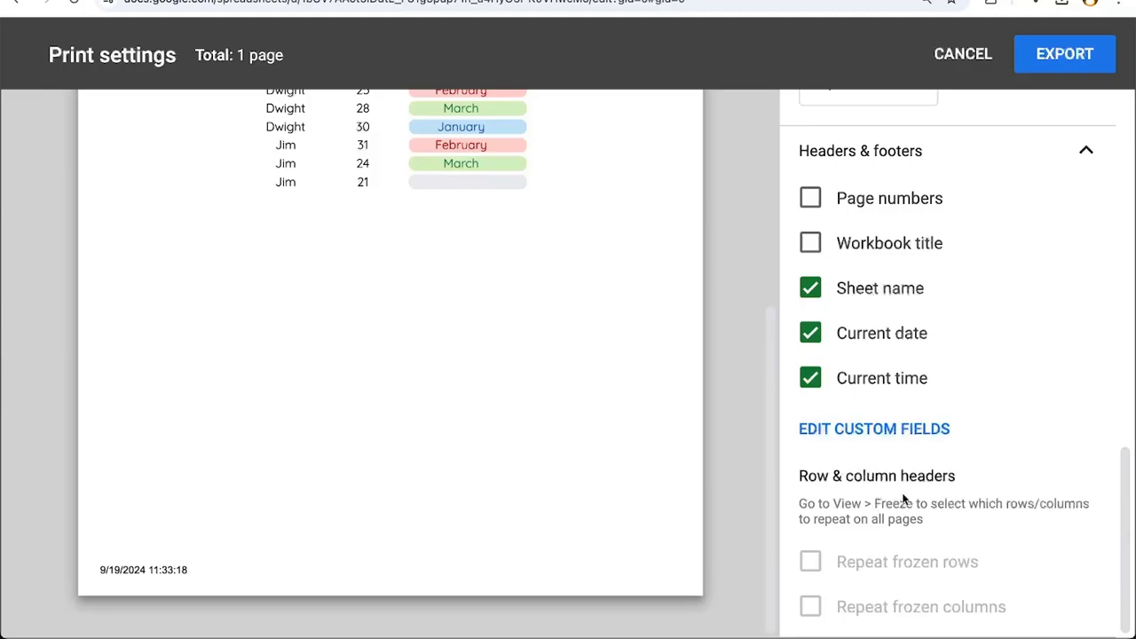
{"action": "left_click", "coordinate": [961, 56]}
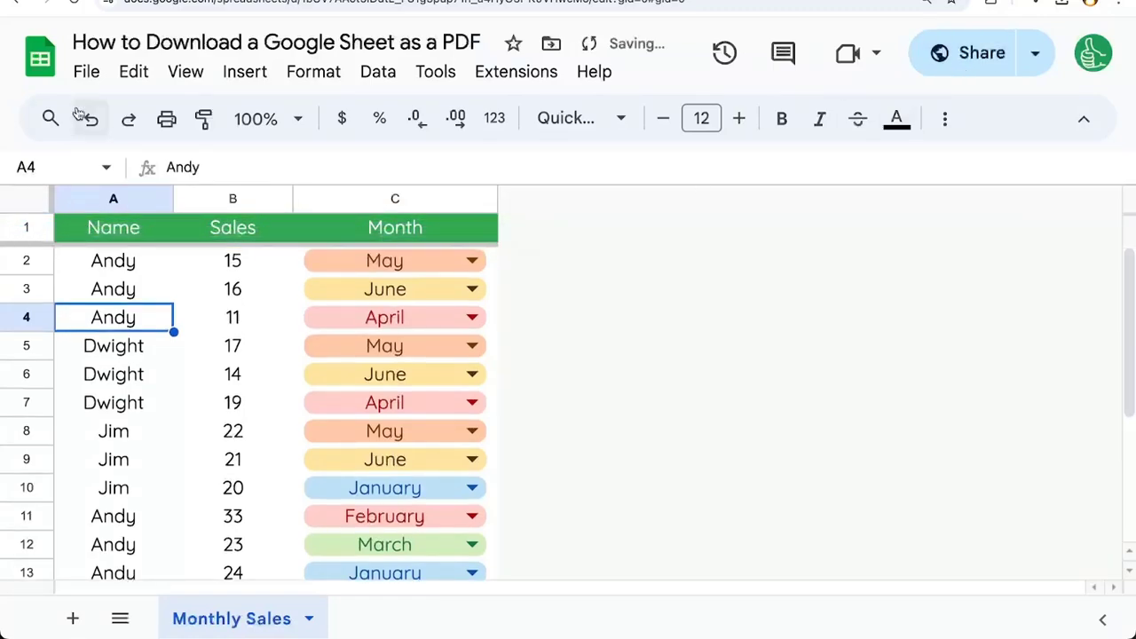
{"action": "left_click", "coordinate": [88, 74]}
{"action": "mouse_move", "coordinate": [355, 375]}
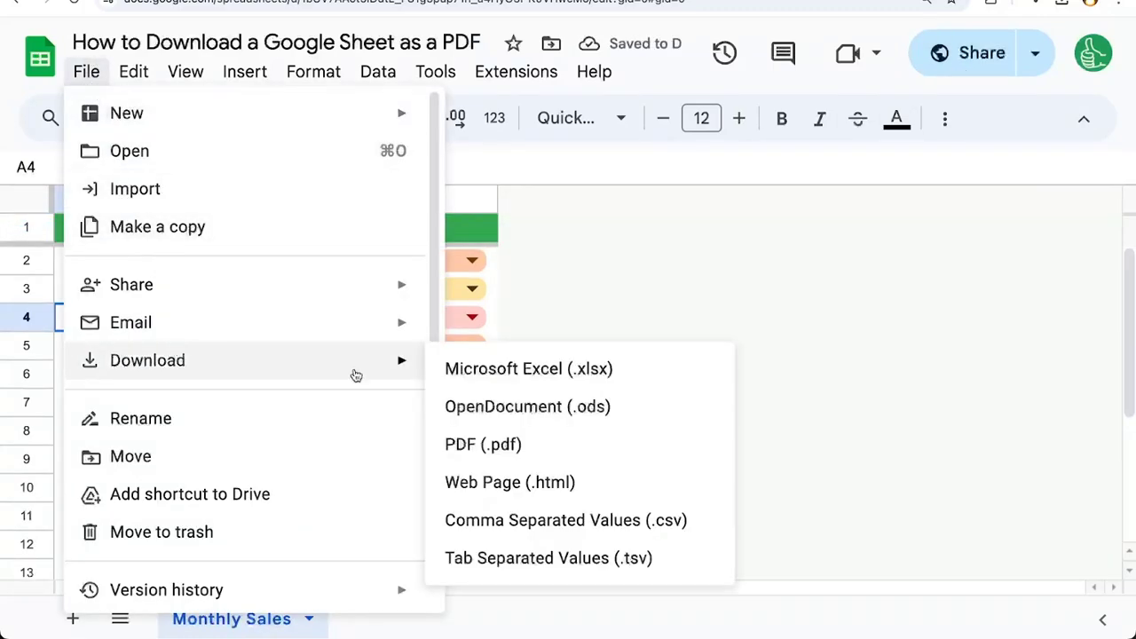
{"action": "left_click", "coordinate": [524, 468]}
{"action": "scroll", "coordinate": [890, 515], "scroll_direction": "down", "scroll_amount": 2}
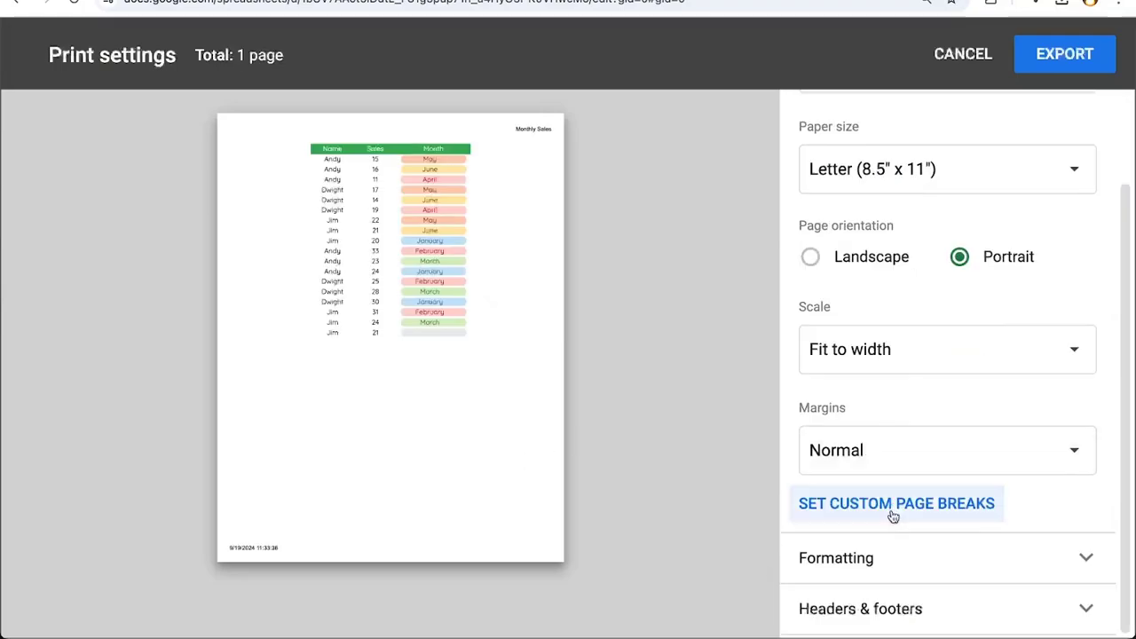
{"action": "left_click", "coordinate": [887, 589]}
{"action": "scroll", "coordinate": [927, 549], "scroll_direction": "down", "scroll_amount": 5}
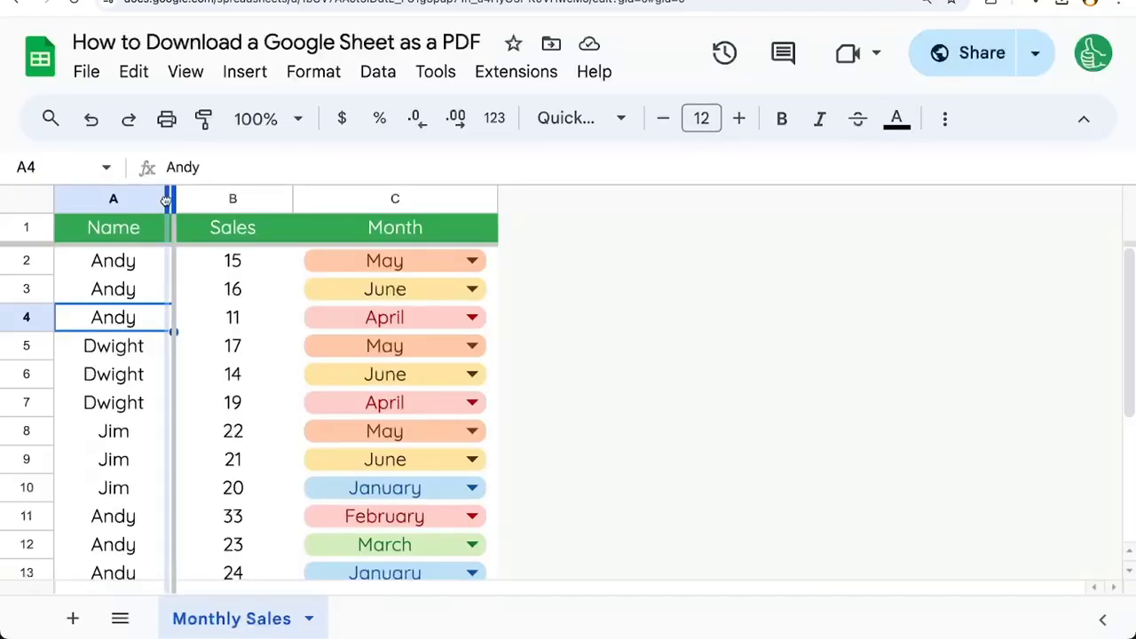
{"action": "left_click", "coordinate": [86, 71]}
{"action": "mouse_move", "coordinate": [178, 353]}
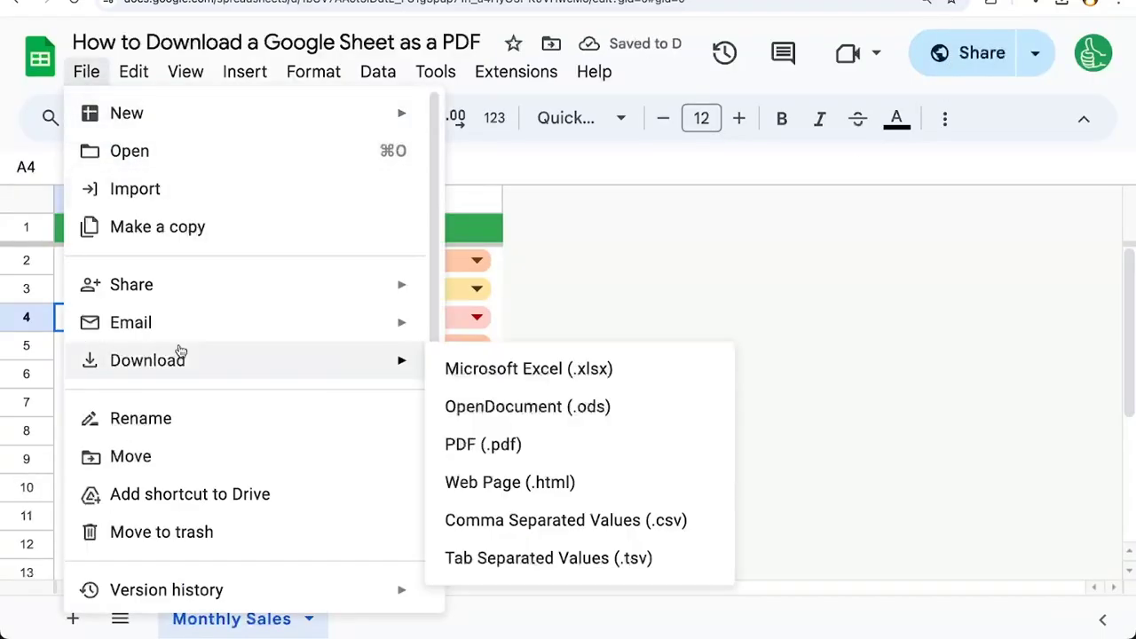
{"action": "left_click", "coordinate": [512, 439]}
{"action": "scroll", "coordinate": [949, 411], "scroll_direction": "down", "scroll_amount": 2}
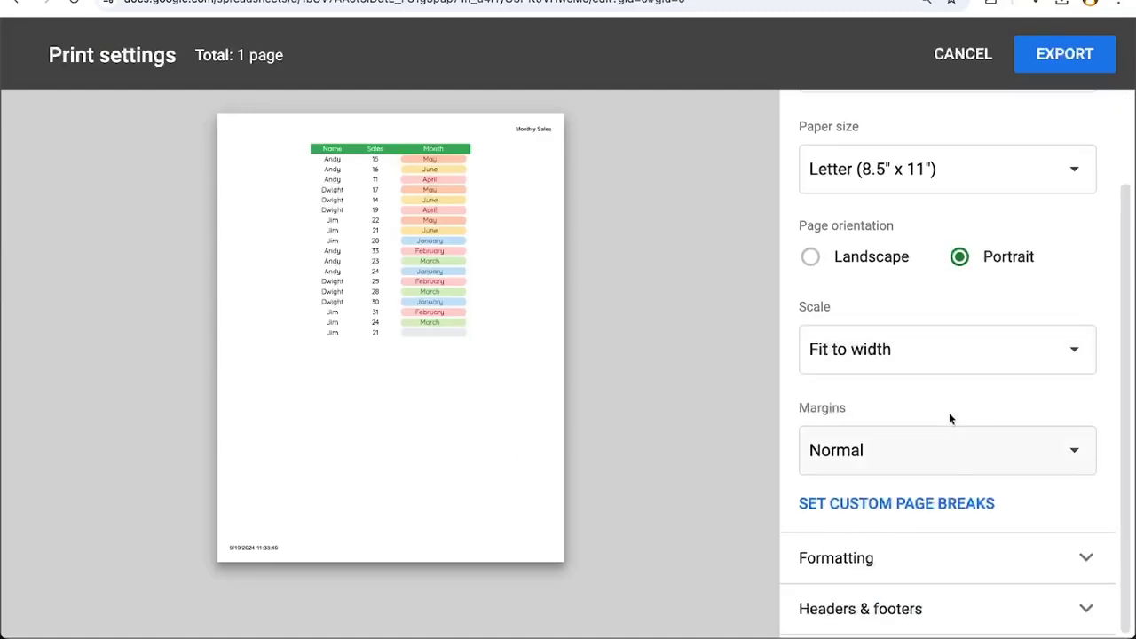
Uncheck Repeat frozen rows while keeping Repeat frozen columns on.
{"action": "left_click", "coordinate": [938, 618]}
{"action": "scroll", "coordinate": [950, 540], "scroll_direction": "down", "scroll_amount": 5}
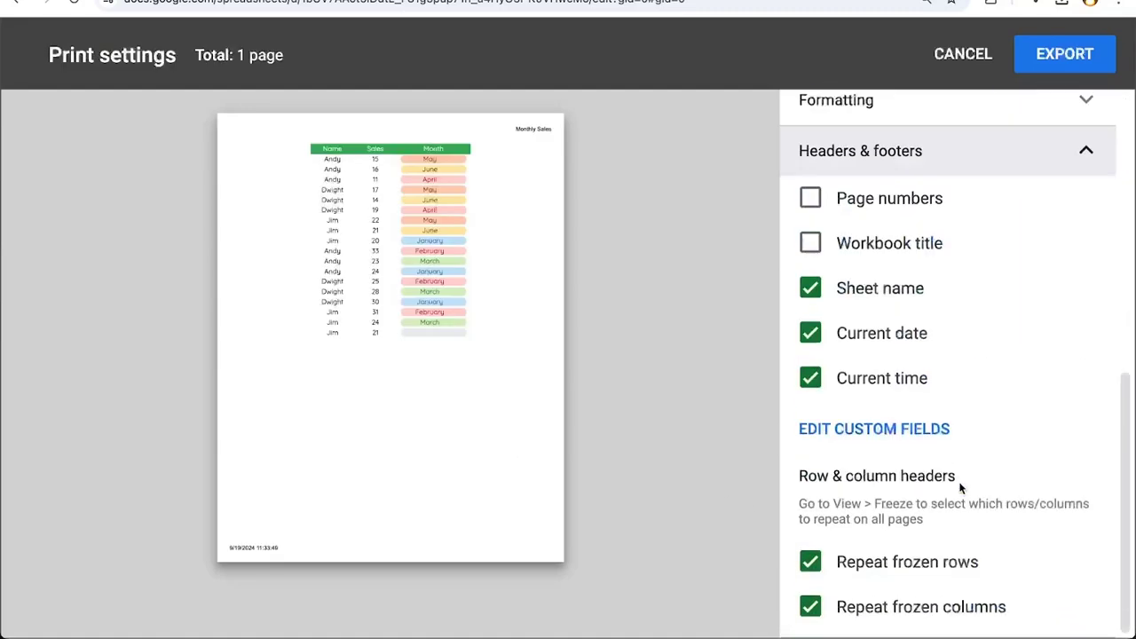
{"action": "left_click", "coordinate": [811, 609]}
{"action": "left_click", "coordinate": [811, 609]}
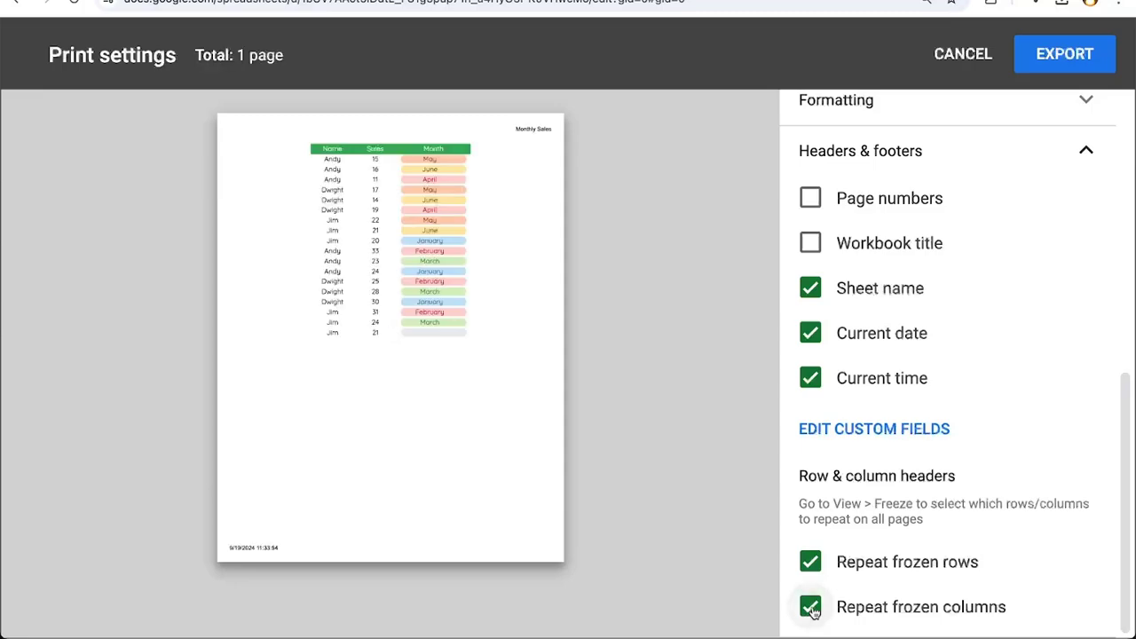
{"action": "left_click", "coordinate": [811, 564]}
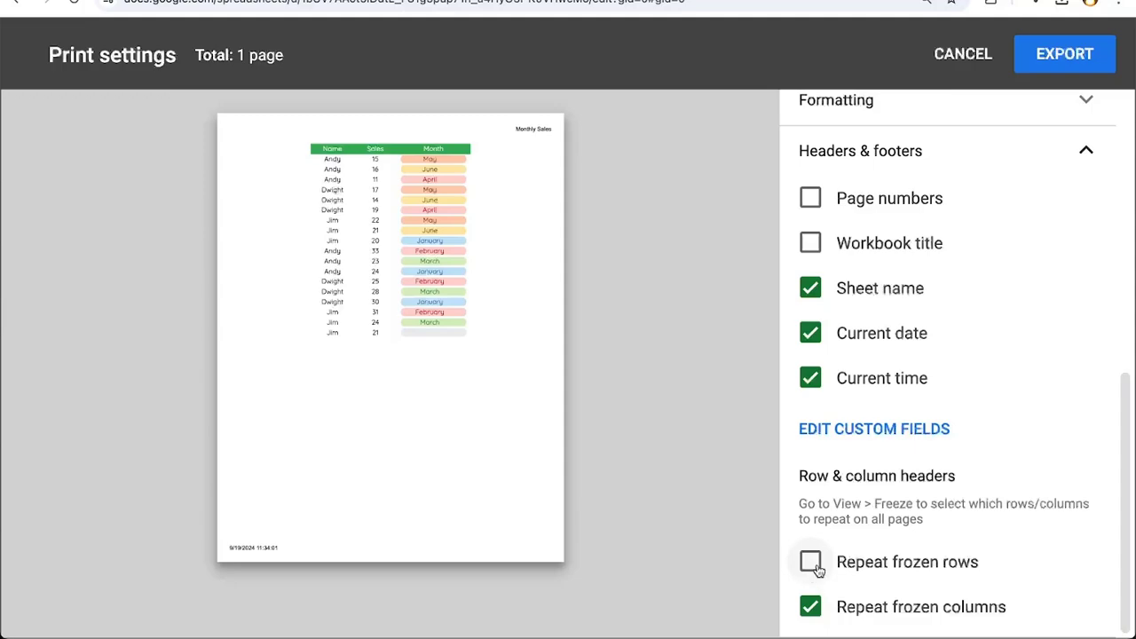
{"action": "scroll", "coordinate": [977, 335], "scroll_direction": "up", "scroll_amount": 5}
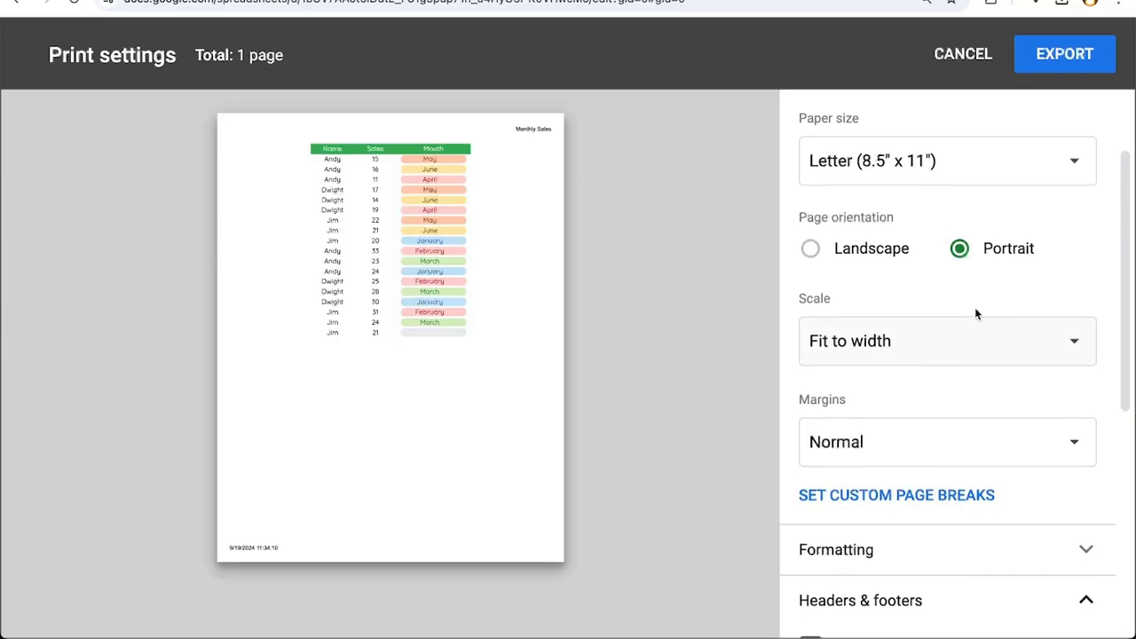
{"action": "scroll", "coordinate": [975, 314], "scroll_direction": "down", "scroll_amount": 3}
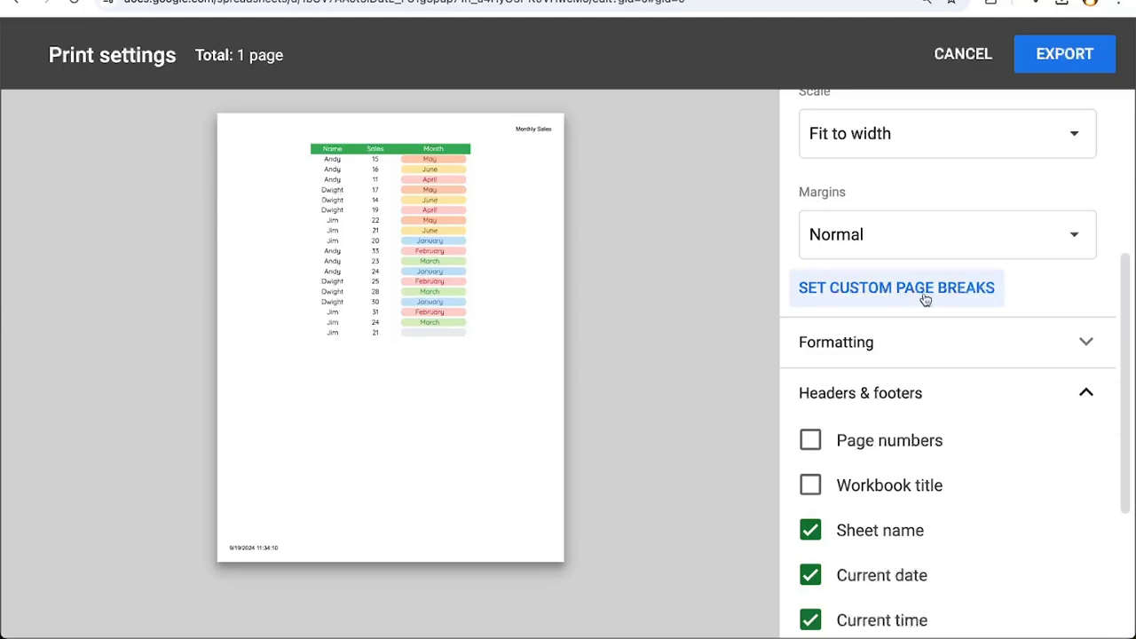
Export the Monthly Sales PDF and open the downloaded file in the browser.
{"action": "left_click", "coordinate": [1084, 58]}
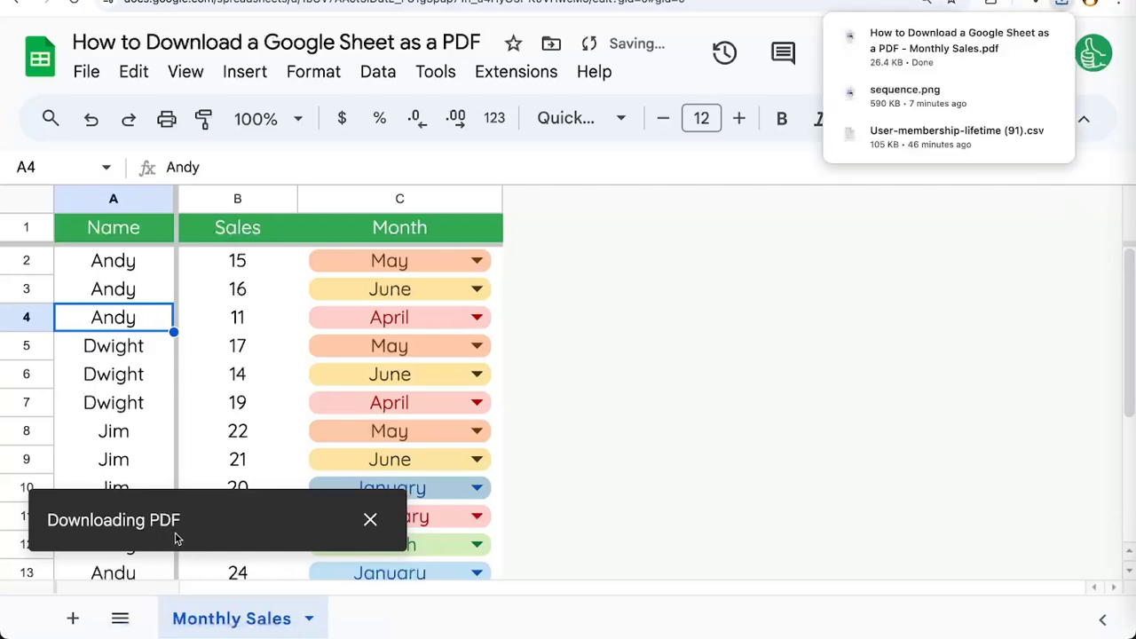
{"action": "mouse_move", "coordinate": [908, 61]}
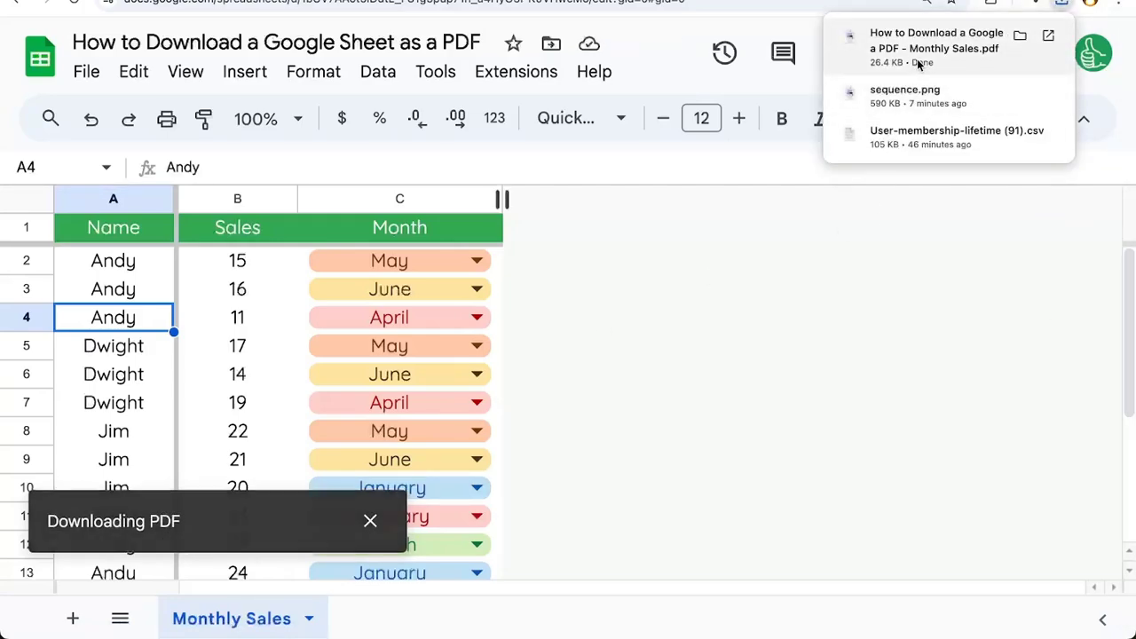
{"action": "left_click", "coordinate": [920, 64]}
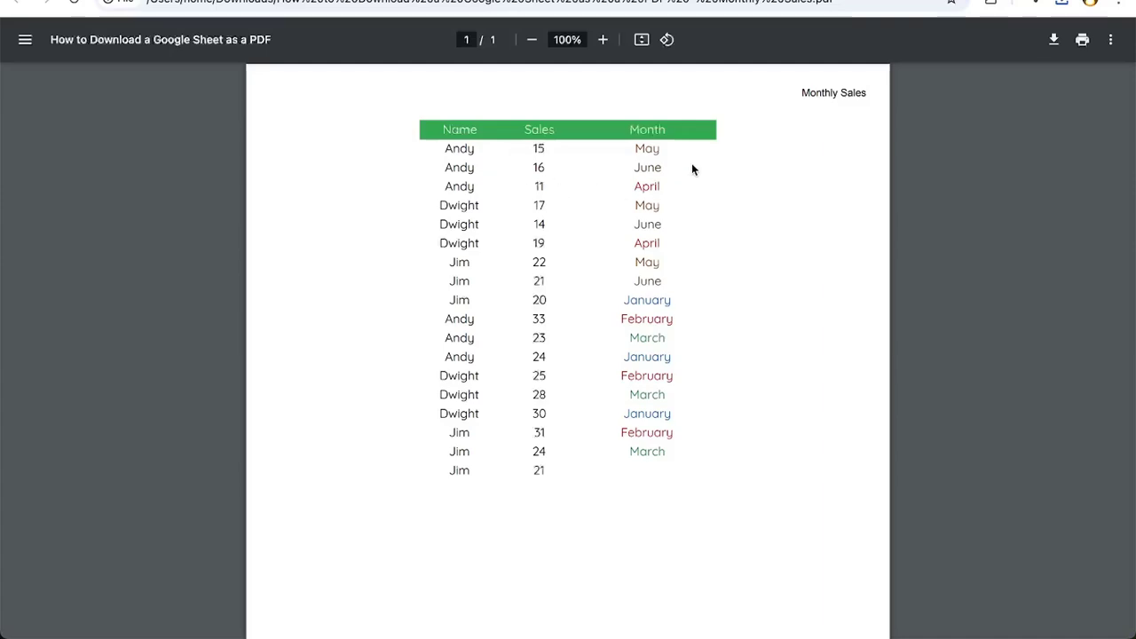